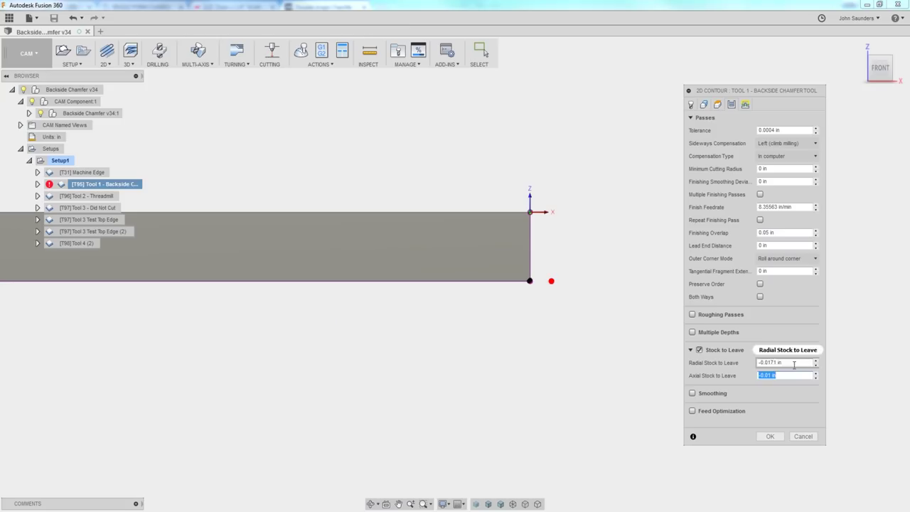
Step: Accept Tool 1's contour with -0.0171 in radial stock to leave and simulate its toolpath
click(770, 436)
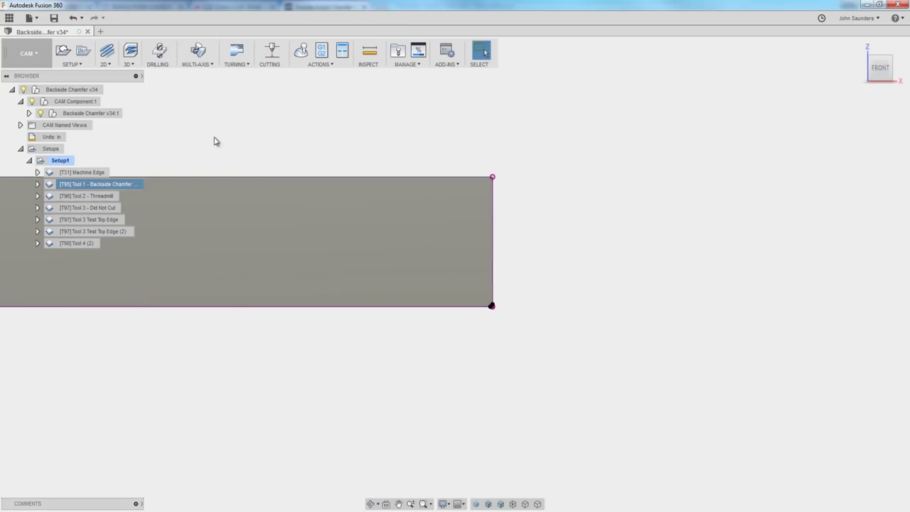
click(301, 50)
click(467, 268)
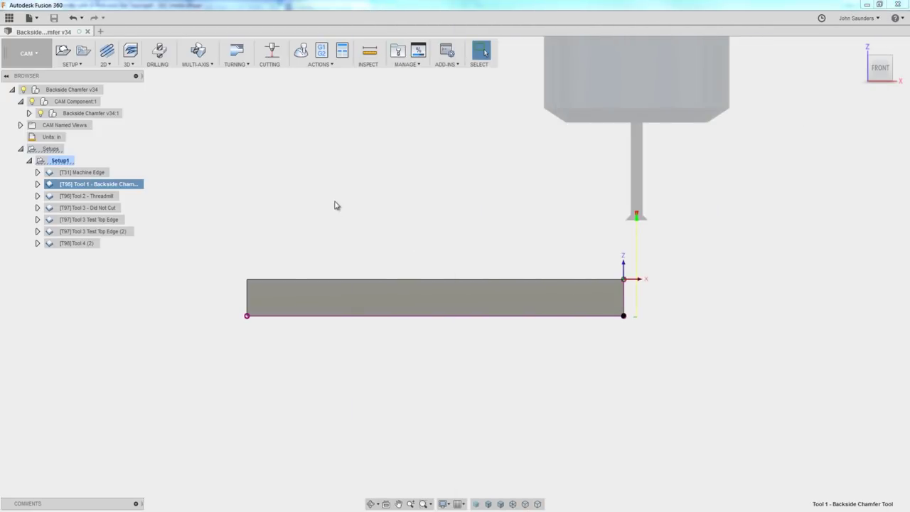
Step: Preview the Threadmill, Tool 3 Test Top Edge and Tool 3 Test Top Edge (2) cutters
click(95, 196)
click(94, 220)
click(97, 232)
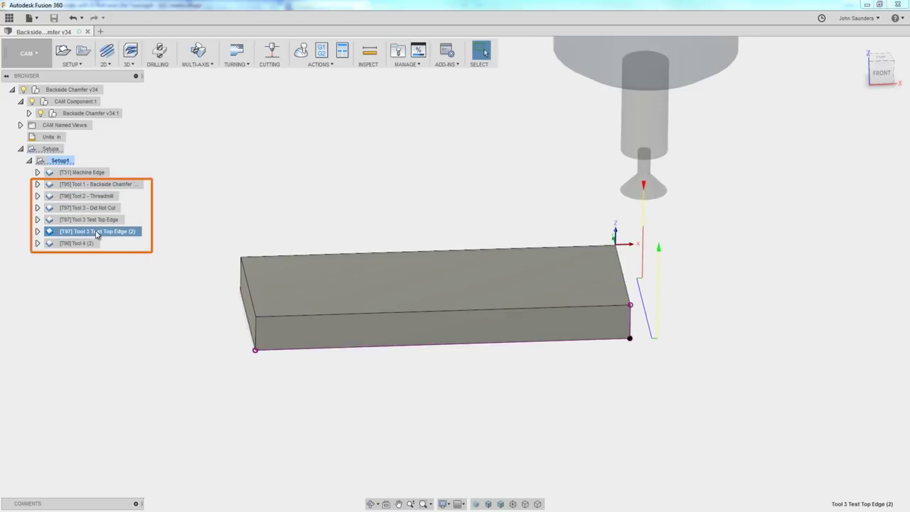
click(178, 205)
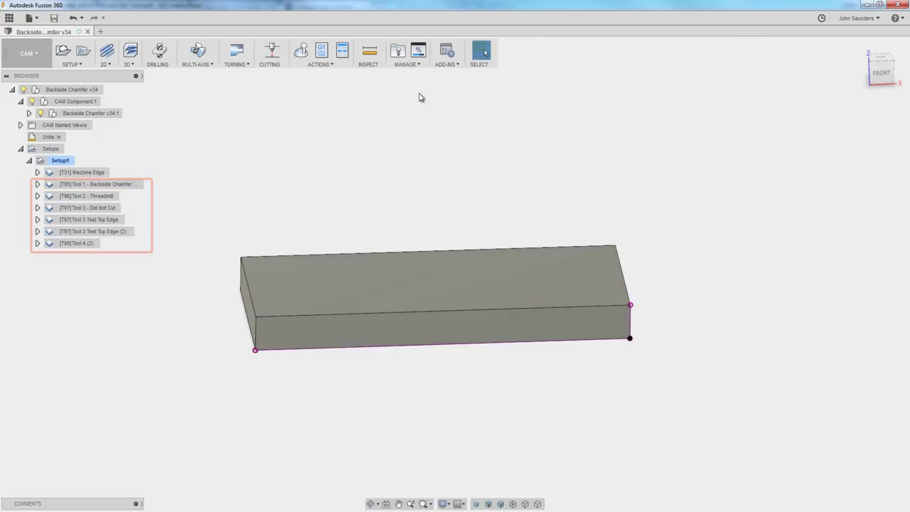
Step: Edit tool 95, the 0.24" 45° back chamfer cutter, in the Tool Library and show its General details
click(399, 53)
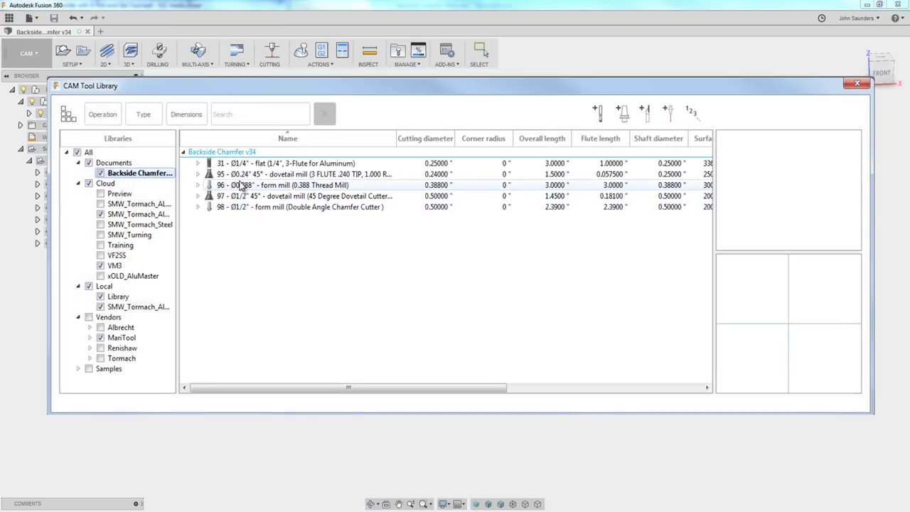
right_click(238, 176)
click(260, 183)
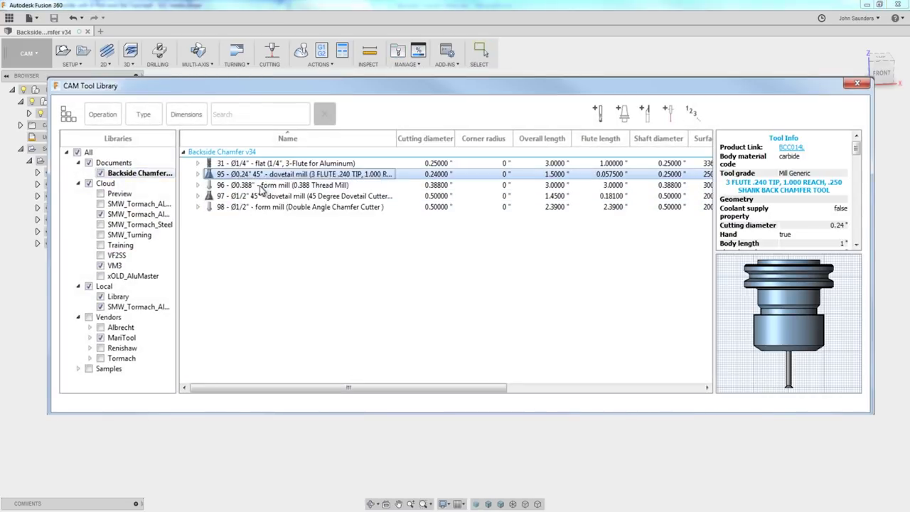
click(83, 70)
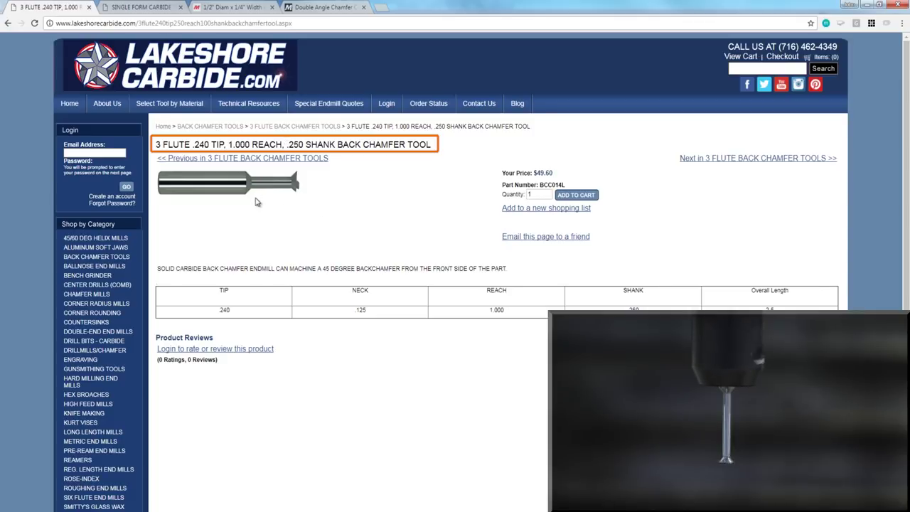
Step: Enlarge the product photo on Lakeshore Carbide's back chamfer tool page
click(279, 190)
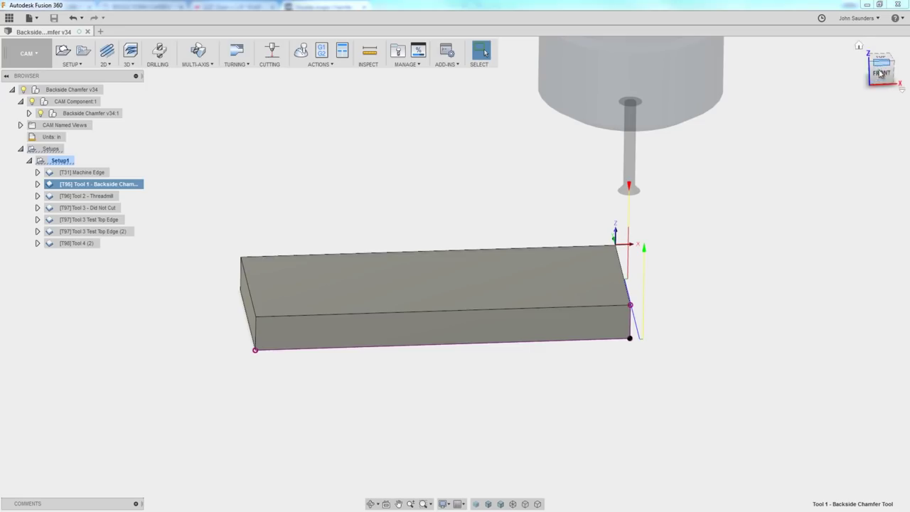
Step: Edit Tool 1's contour and reselect the block's lower end edge as its geometry
right_click(135, 184)
click(151, 190)
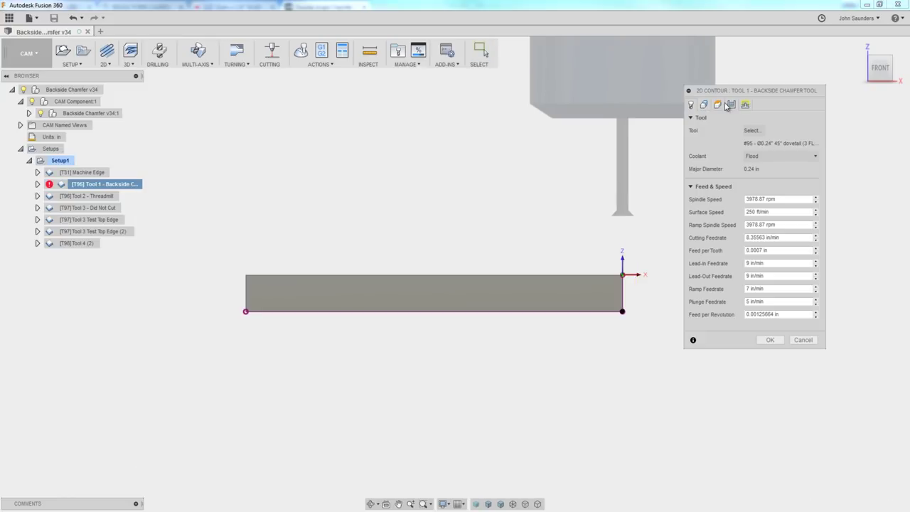
click(704, 106)
shift+middle_drag(583, 196, 608, 366)
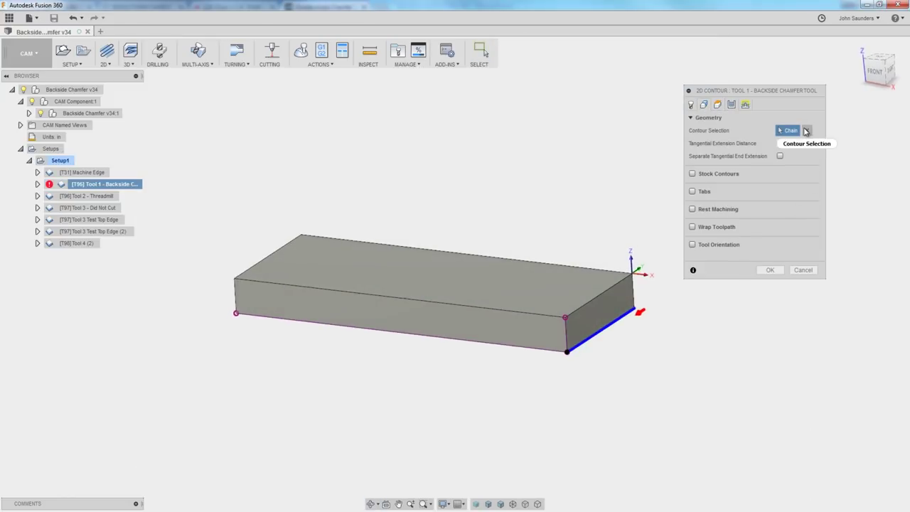
click(806, 130)
scroll(661, 368, up, 4)
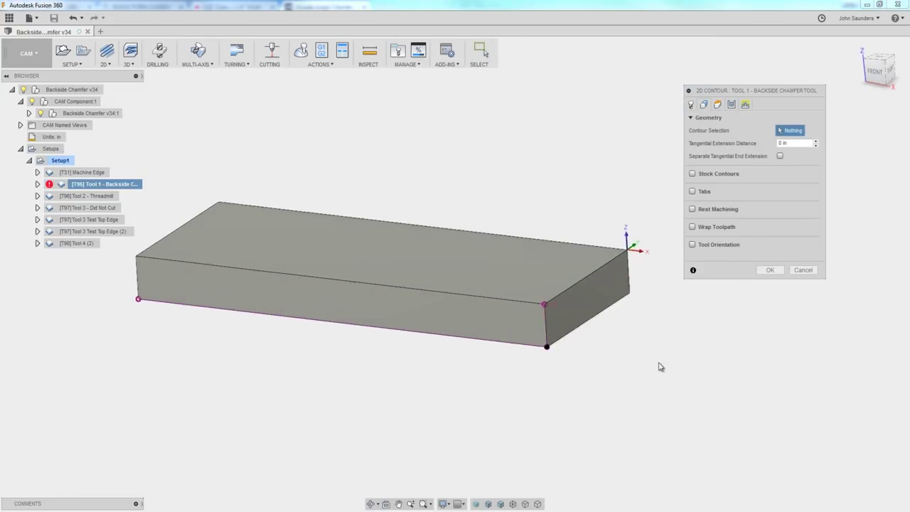
alt+click(596, 313)
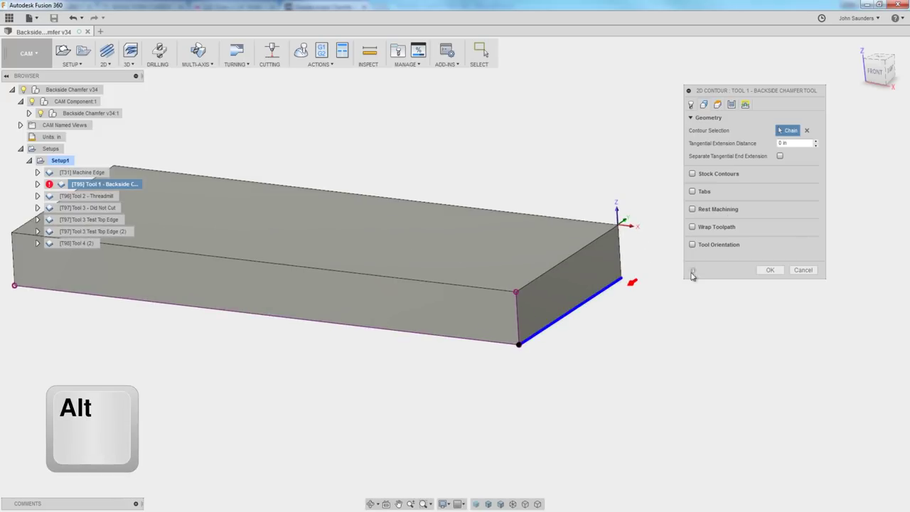
Step: Set radial and axial stock to leave to 0 and accept the contour
click(731, 104)
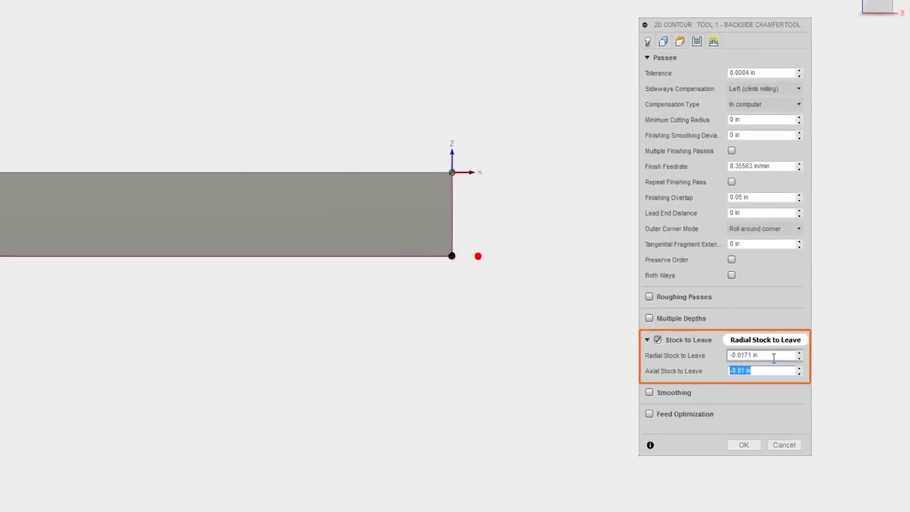
click(773, 358)
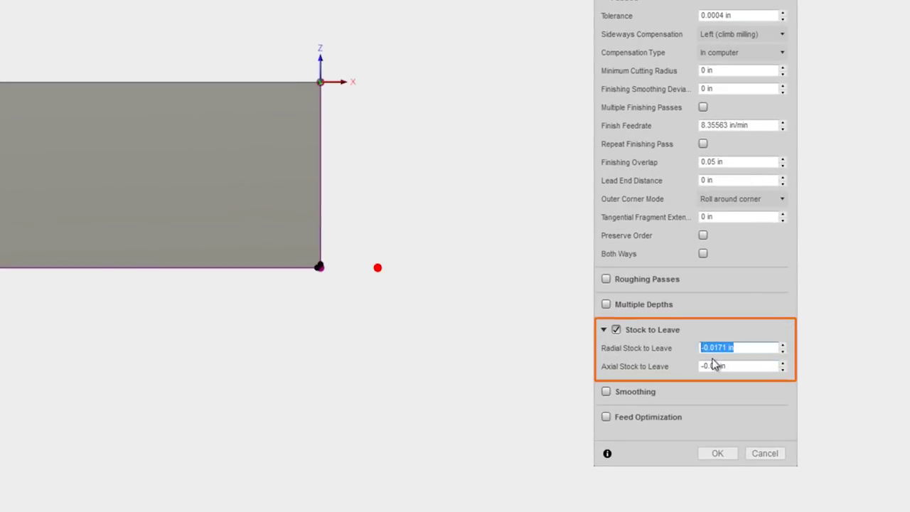
text(0)
key(Tab)
text(0)
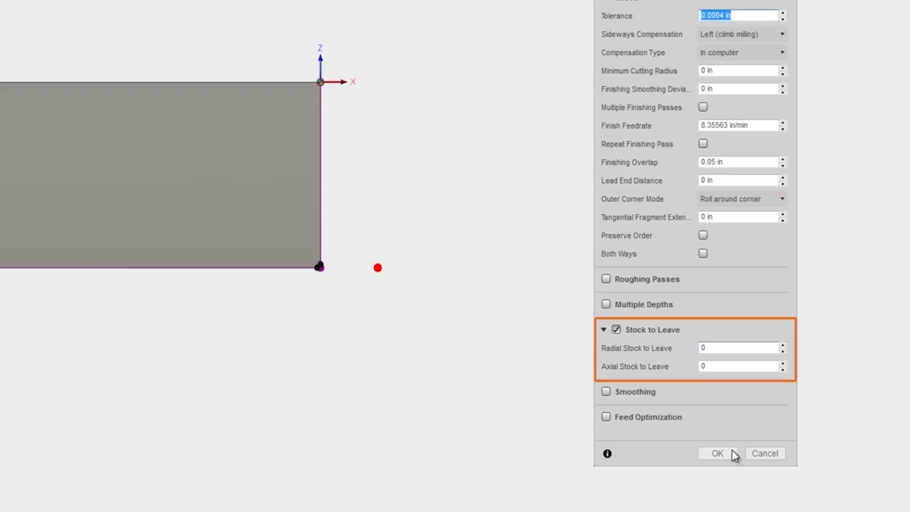
click(729, 456)
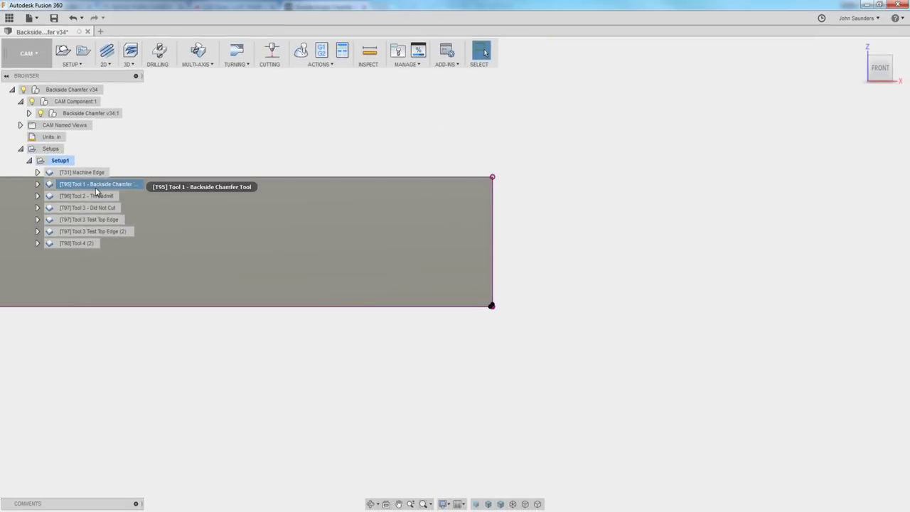
Step: Run and close the simulation of the Tool 1 backside chamfer toolpath
click(301, 51)
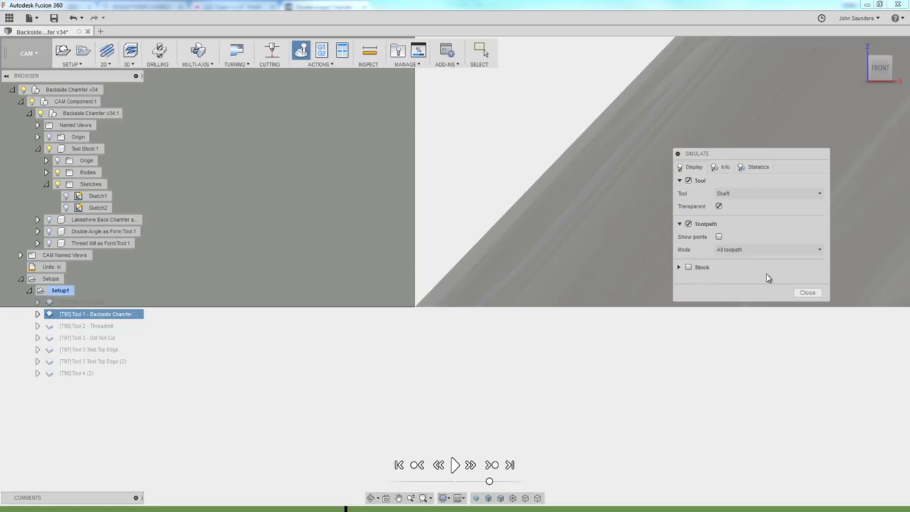
click(804, 293)
Step: Change Tool 1's radial stock to leave to -0.01 in, then simulate and close the simulation
right_click(111, 313)
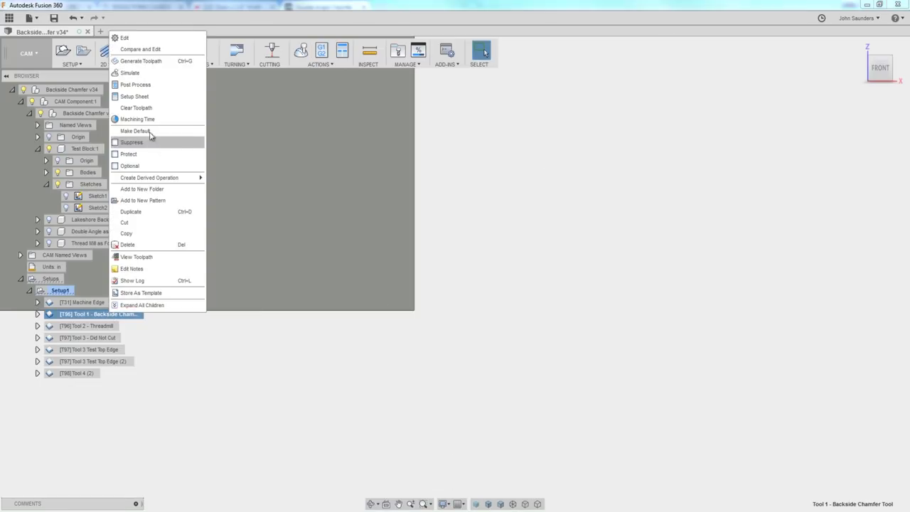
click(132, 39)
click(731, 105)
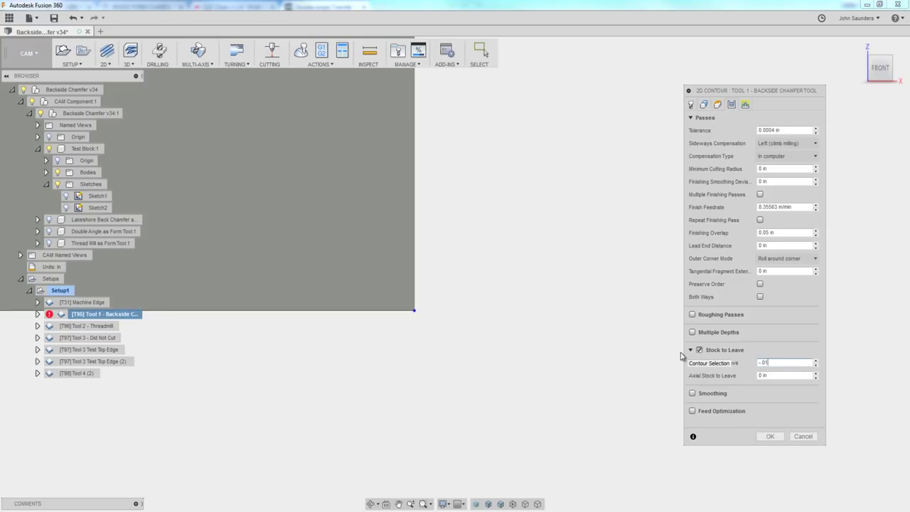
click(770, 436)
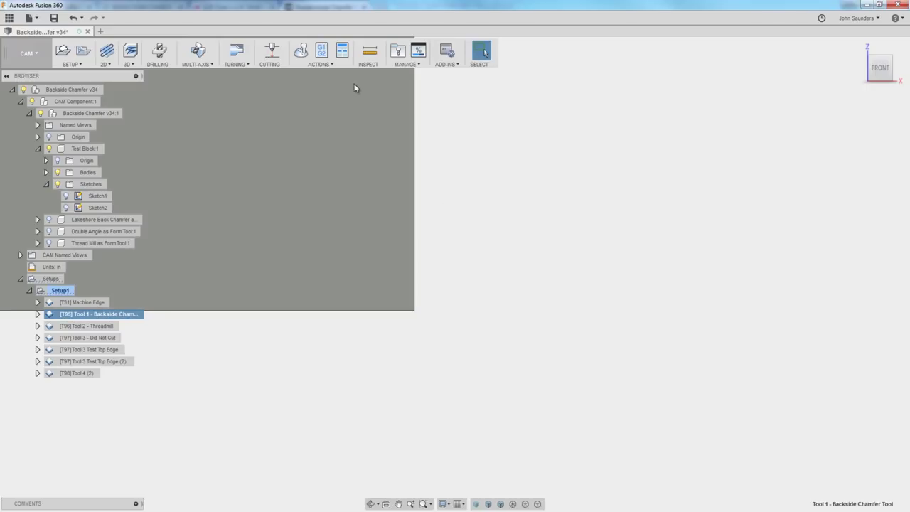
click(299, 54)
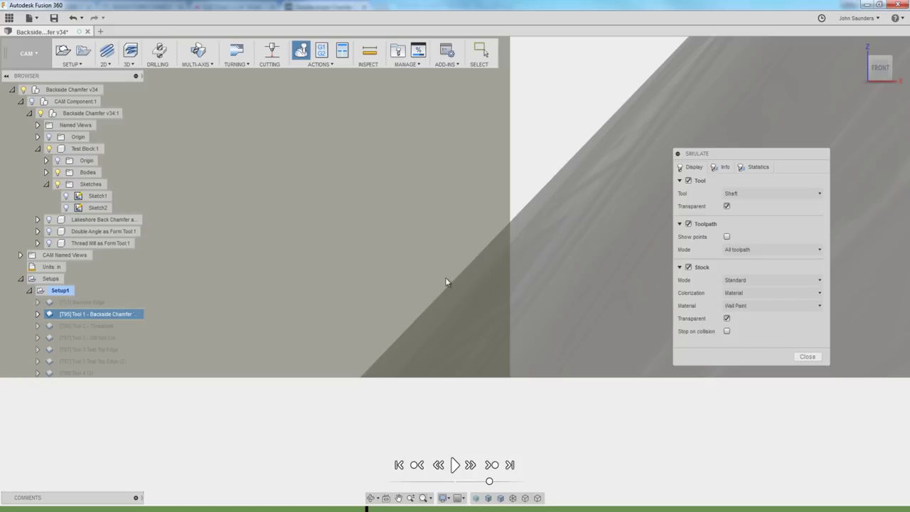
click(807, 357)
Step: Set Tool 1's axial stock to leave to -0.01 in and radial to -0.02 in
right_click(113, 317)
click(122, 37)
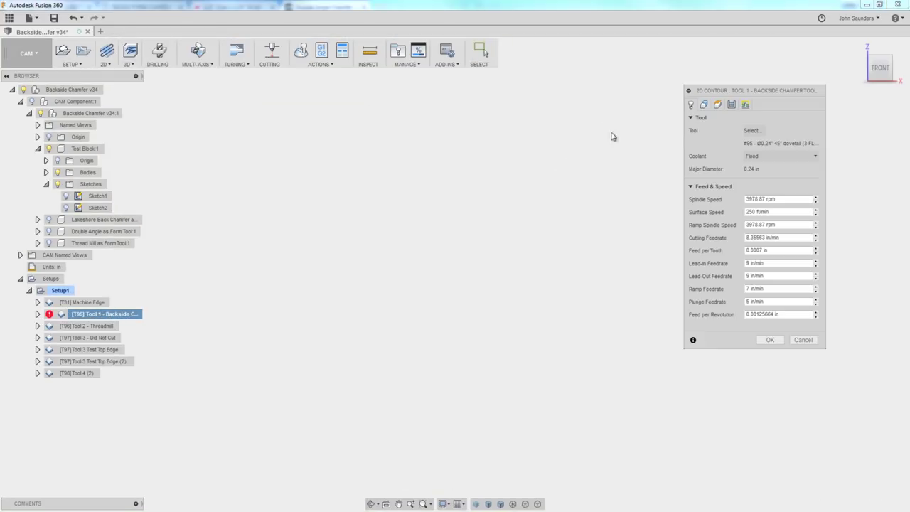
click(717, 106)
click(775, 375)
text(-.01)
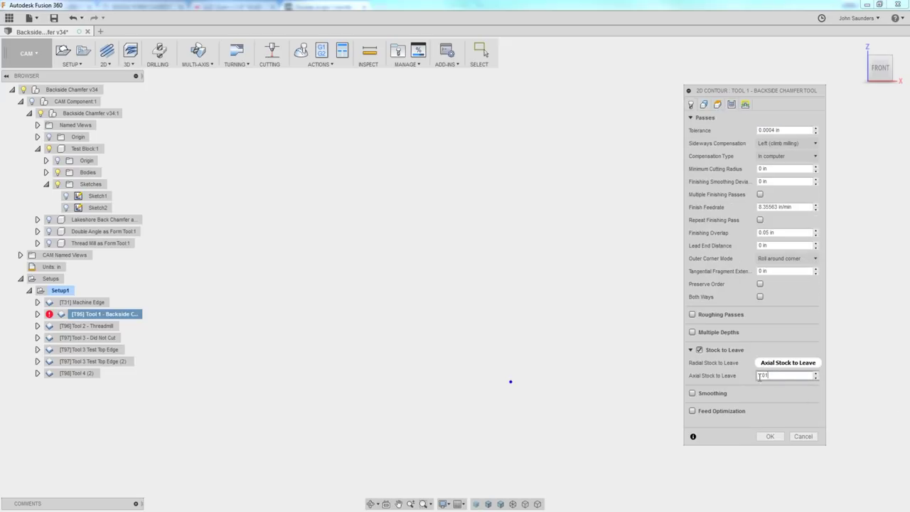
double_click(769, 363)
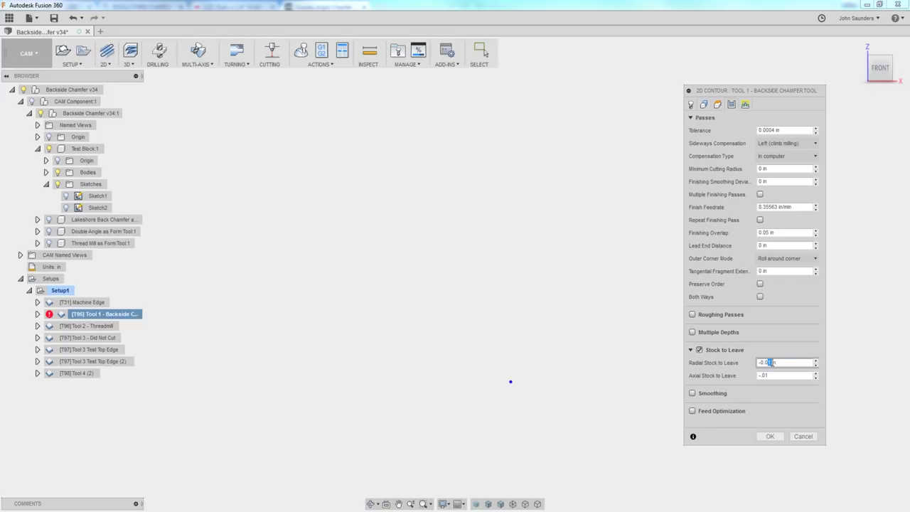
click(769, 437)
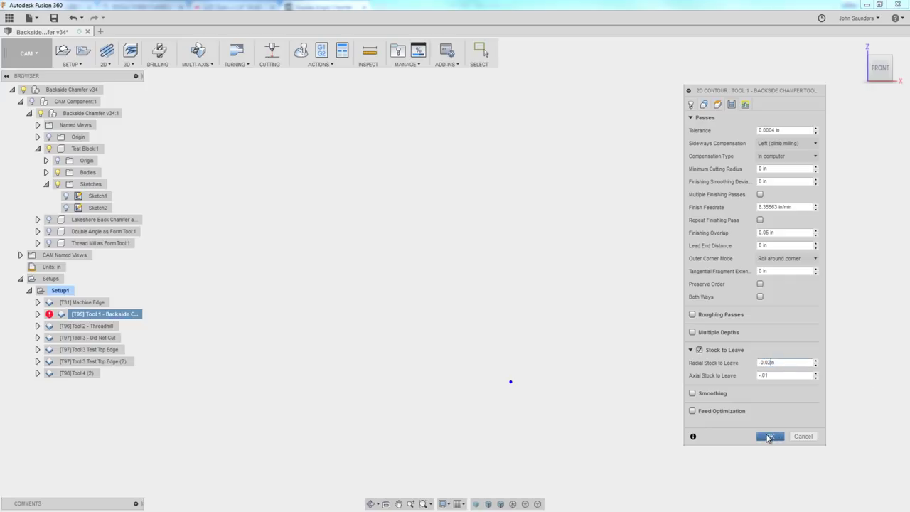
Step: Simulate the revised toolpath, then check the 0.0071 radial offset in the Excel notes
click(301, 51)
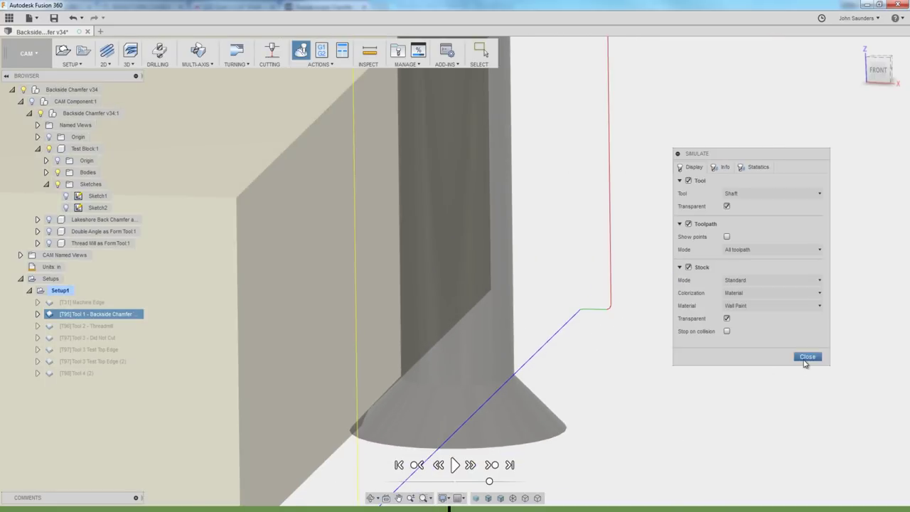
click(807, 356)
key(alt+Tab)
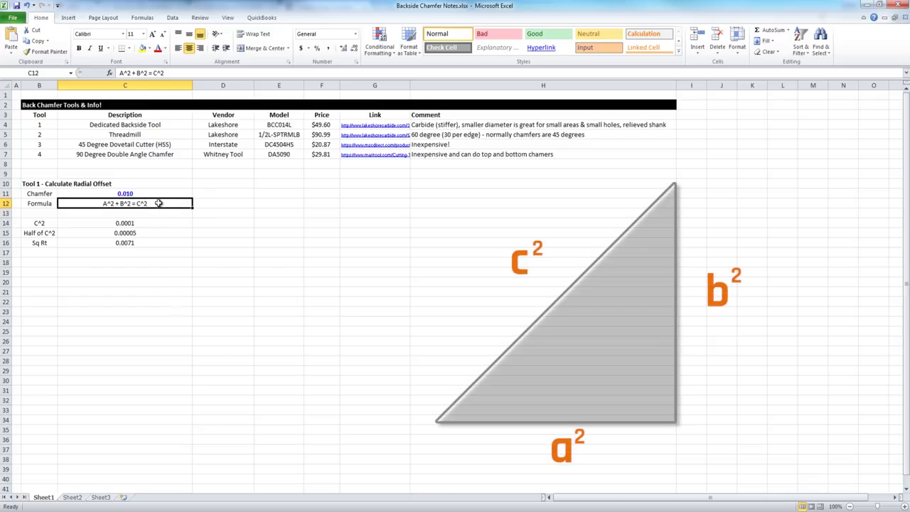
click(154, 244)
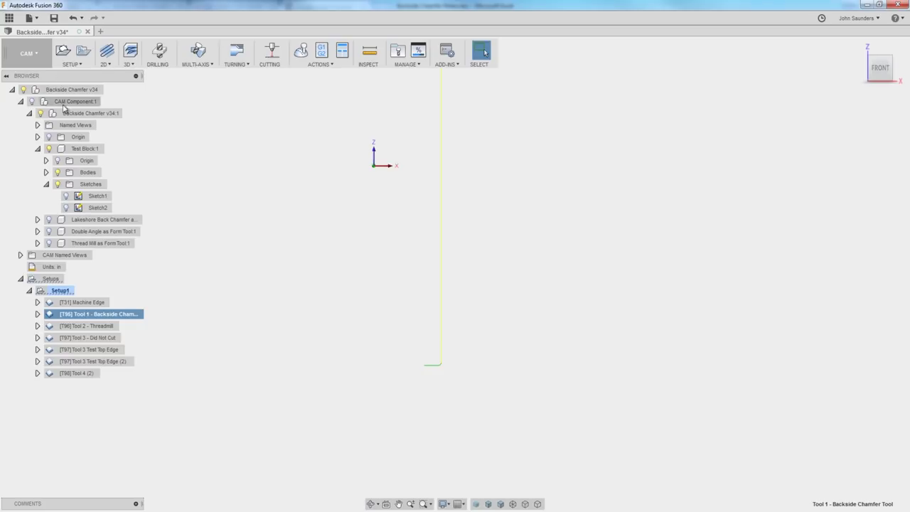
Step: Reopen Tool 1's pass settings to review the -0.02 in radial and -0.01 in axial stock
right_click(93, 314)
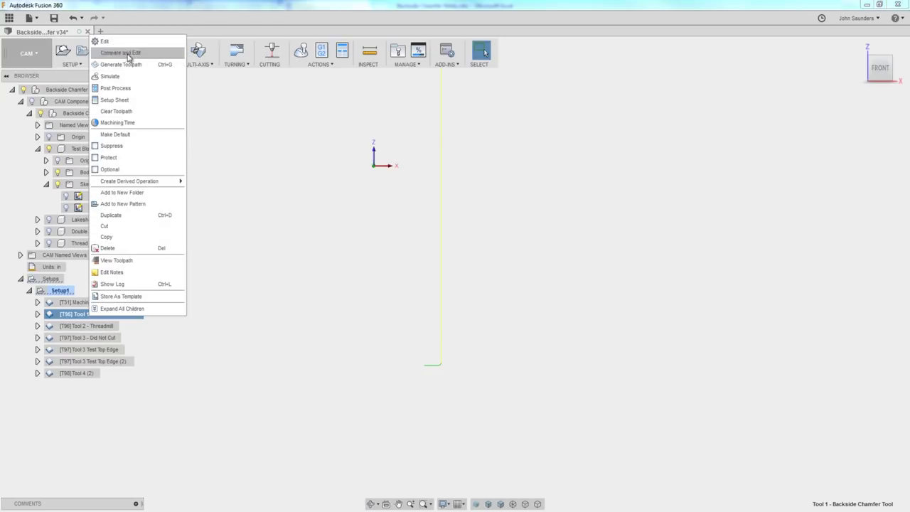
click(132, 56)
click(732, 105)
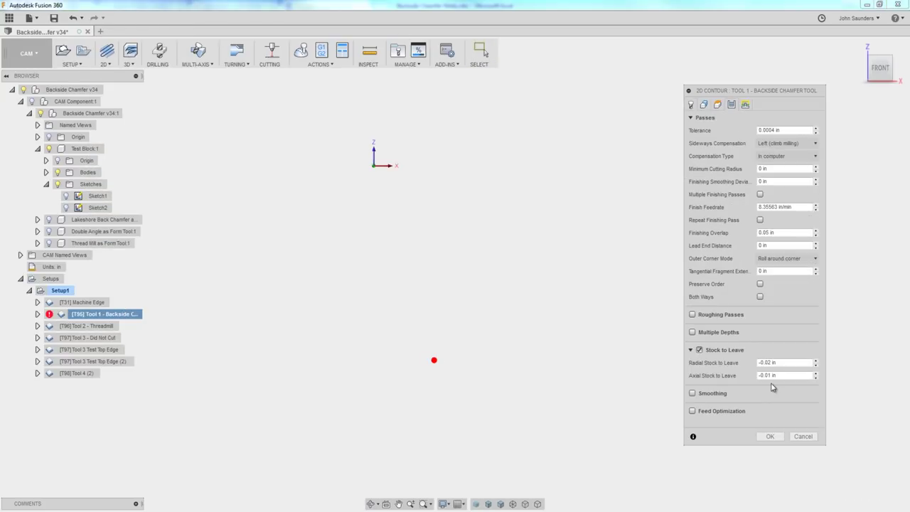
mouse_move(773, 388)
click(434, 360)
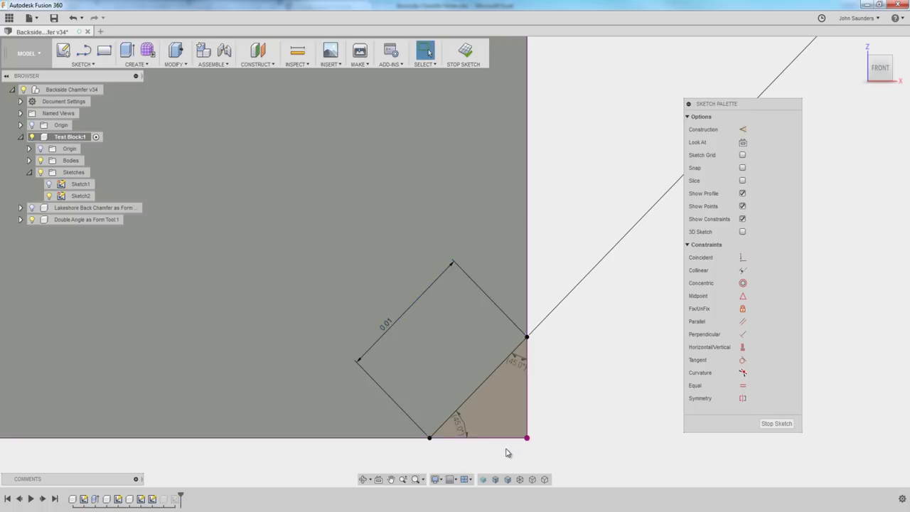
Step: Dimension the chamfer's horizontal offset between its corner points as 0.00707
scroll(515, 359, down, 6)
scroll(490, 366, up, 5)
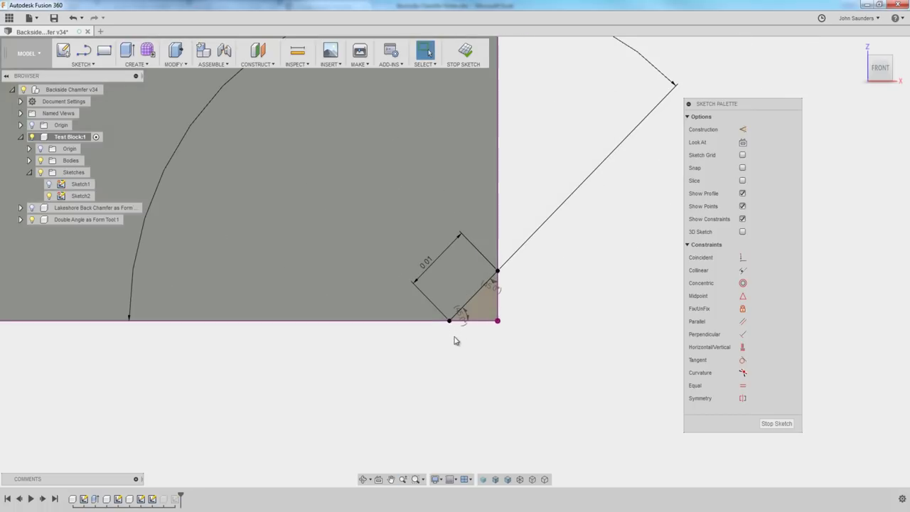
click(449, 321)
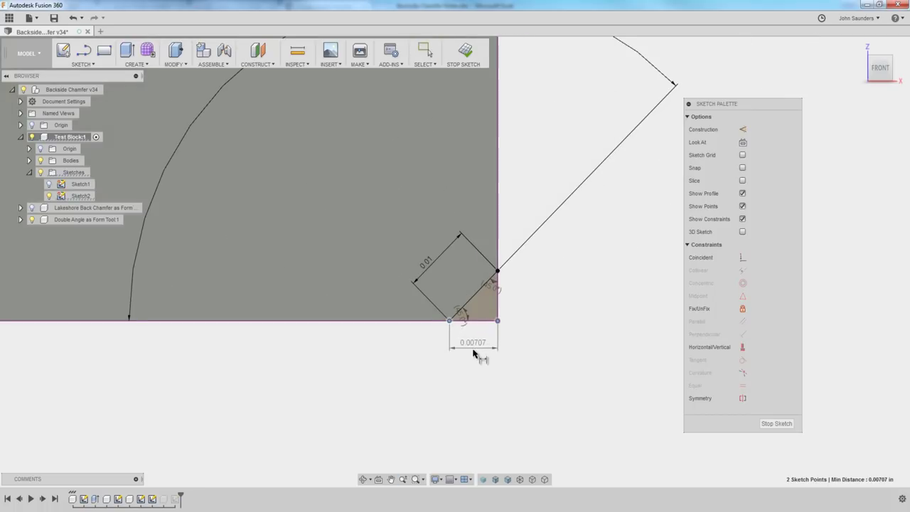
click(474, 352)
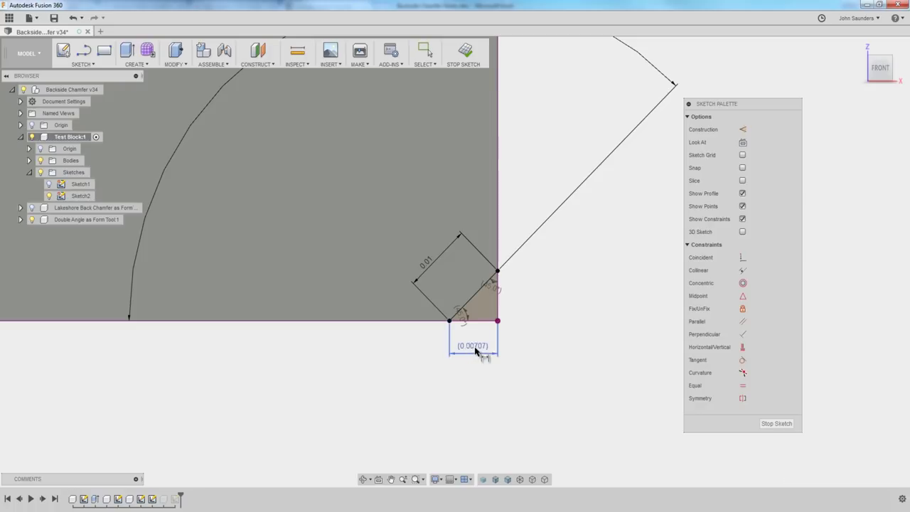
Step: Compare it with the 0.0071 spreadsheet result and return to Tool 1's contour pass settings
key(alt+Tab)
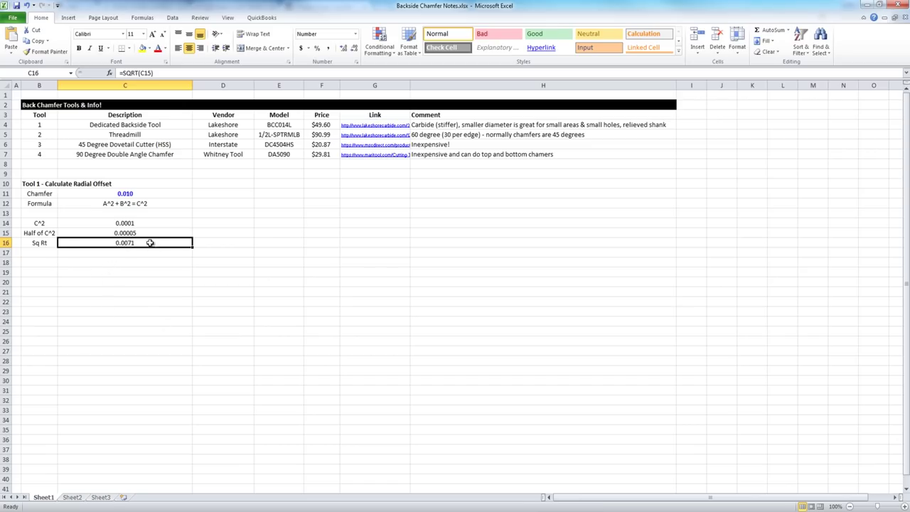
key(Right)
key(alt)
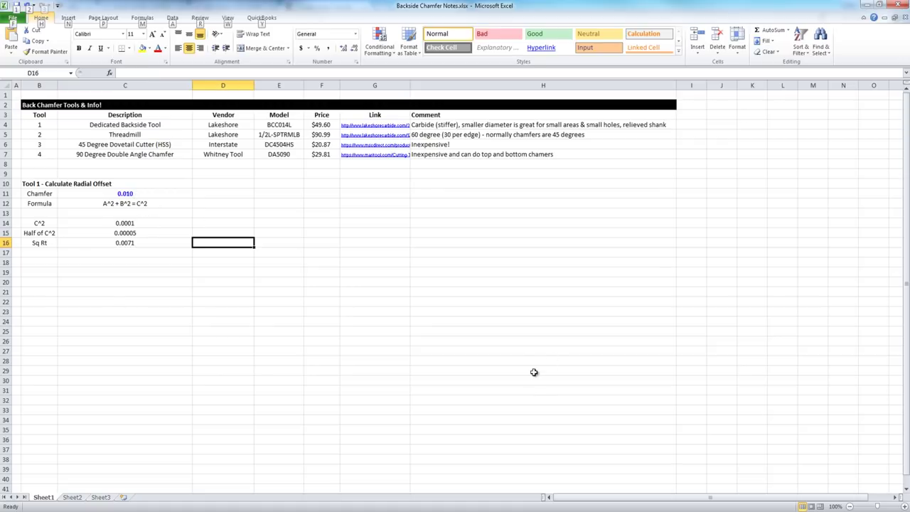
key(alt+Tab)
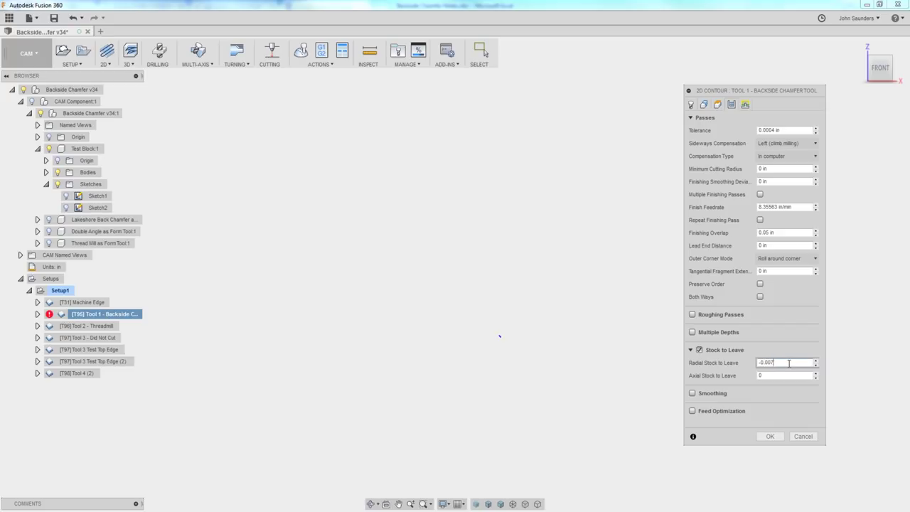
Step: Set Tool 1's stock to leave to -0.007 radial and -0.01 axial and accept
key(Tab)
double_click(772, 376)
text(-.01)
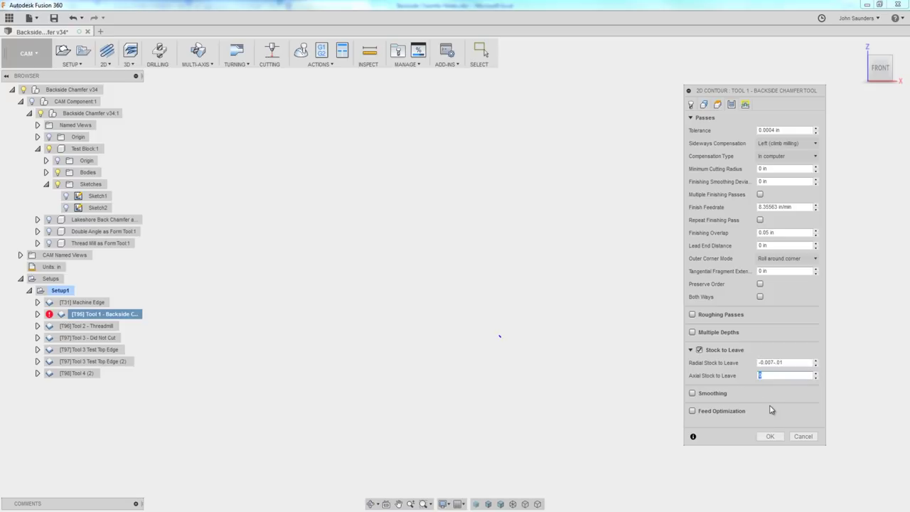
click(770, 436)
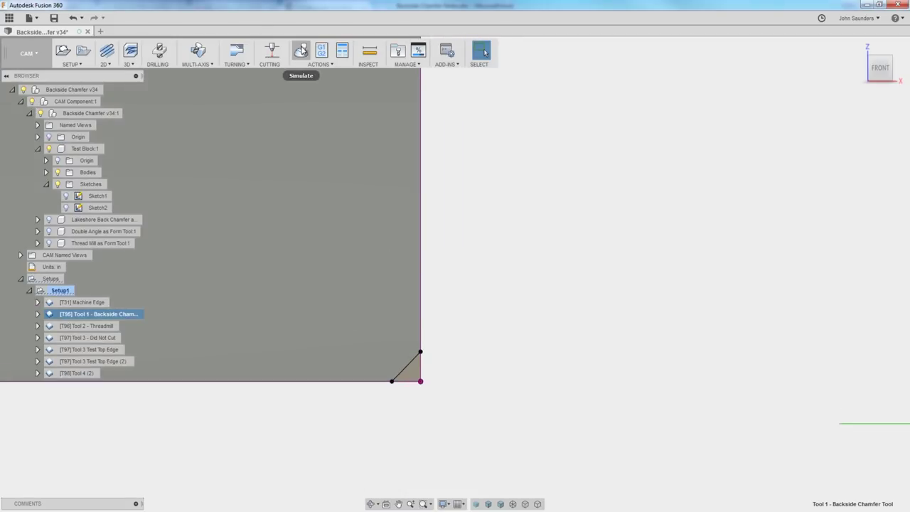
Step: Simulate the Tool 1 toolpath and inspect the cutter at the chamfer corner before closing
click(300, 50)
scroll(470, 377, up, 8)
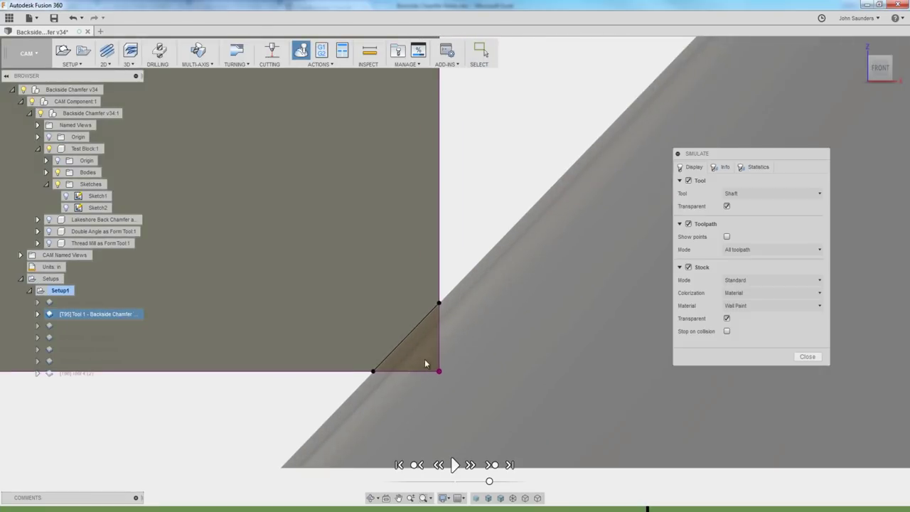
scroll(438, 253, down, 2)
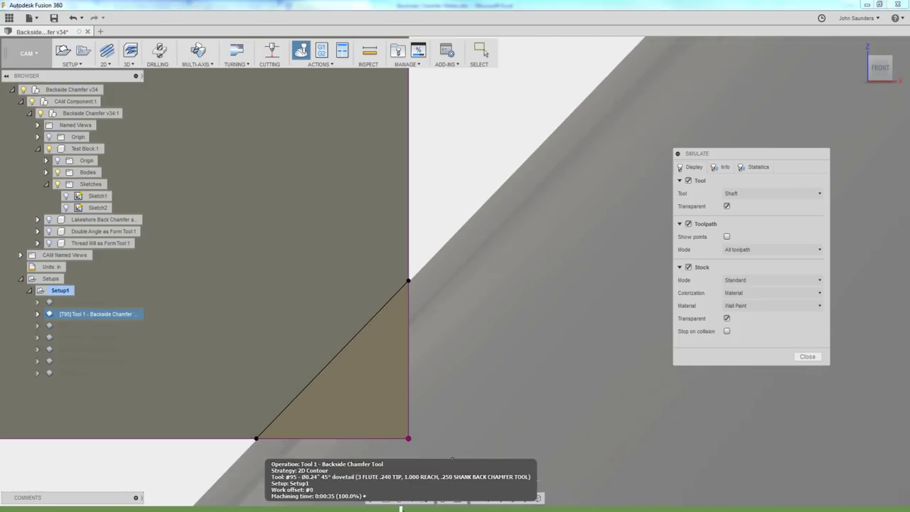
scroll(418, 279, up, 3)
scroll(402, 316, down, 6)
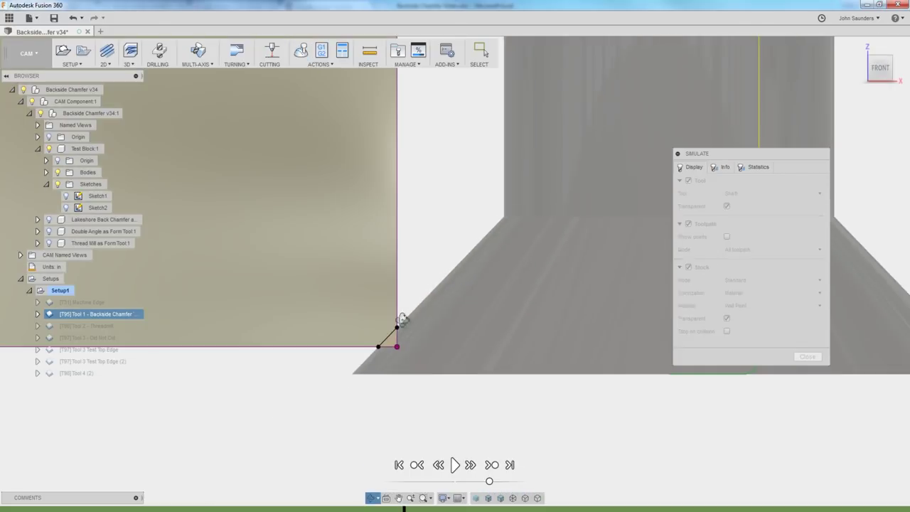
shift+middle_drag(402, 318, 480, 235)
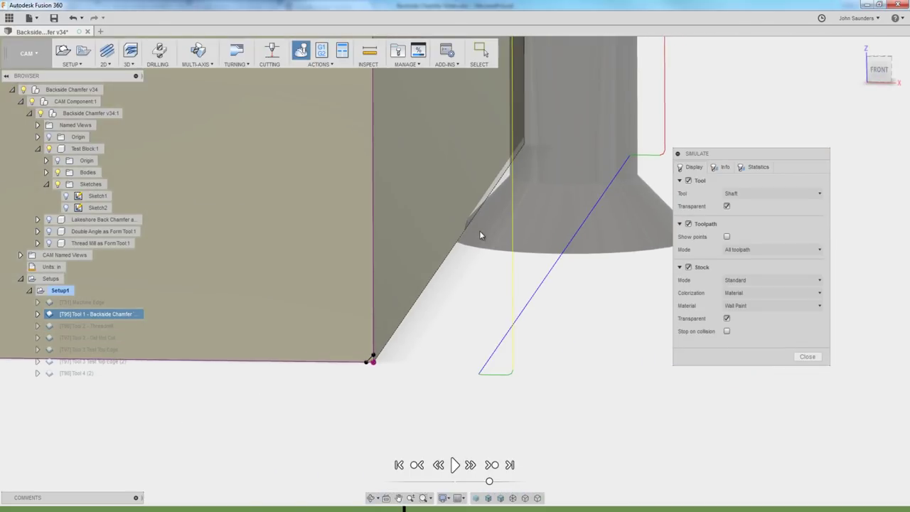
click(807, 357)
Step: Enlarge the Lakeshore threadmill's product photo, then close it to see the 0.388 dia, 4-flute specs
shift+middle_drag(809, 361, 483, 278)
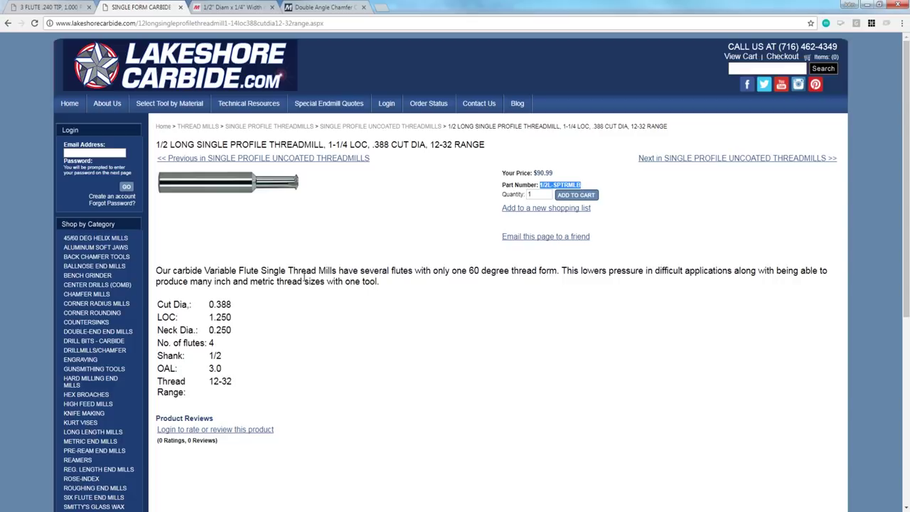
click(260, 184)
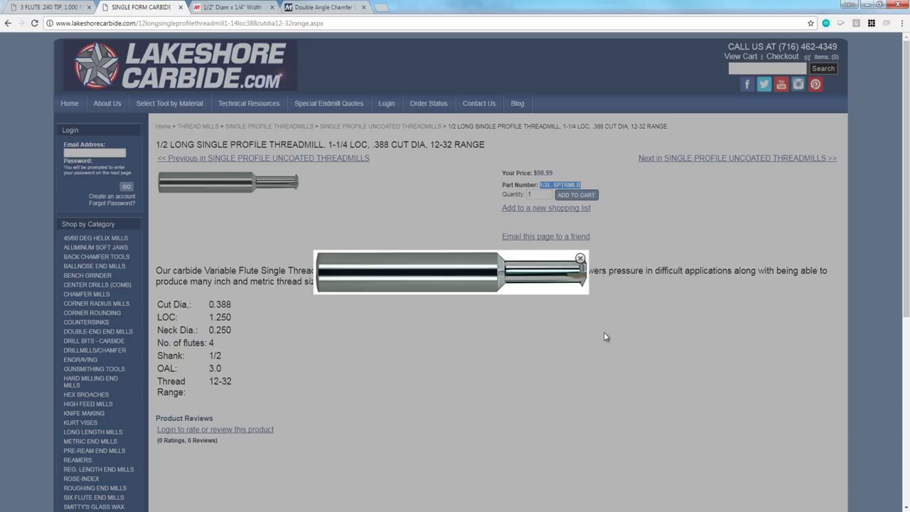
click(580, 258)
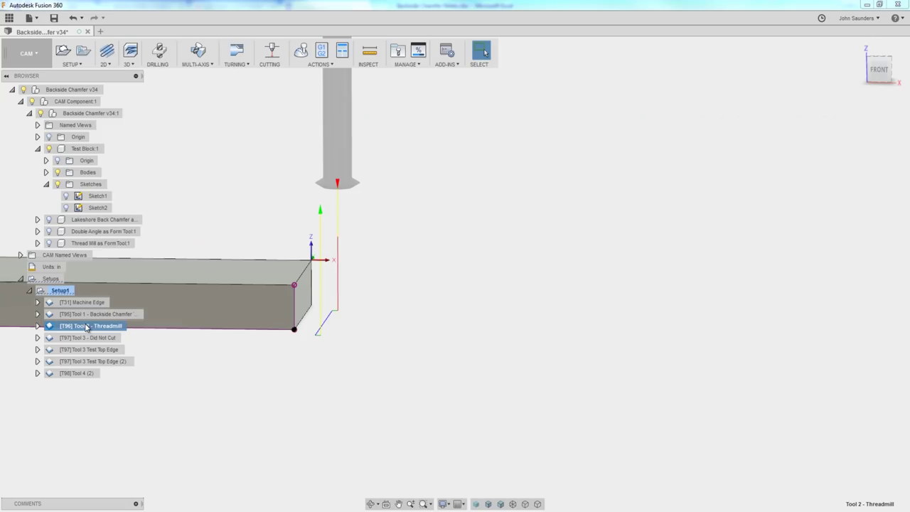
Step: Check the Tool 2 threadmill contour's -0.015 radial and -0.005 axial stock to leave, cancel, and simulate it
right_click(89, 325)
click(128, 57)
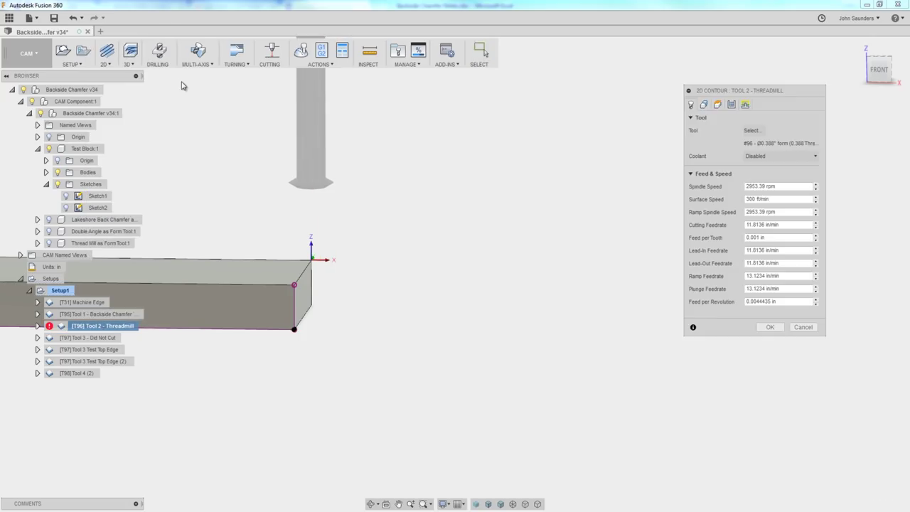
click(732, 104)
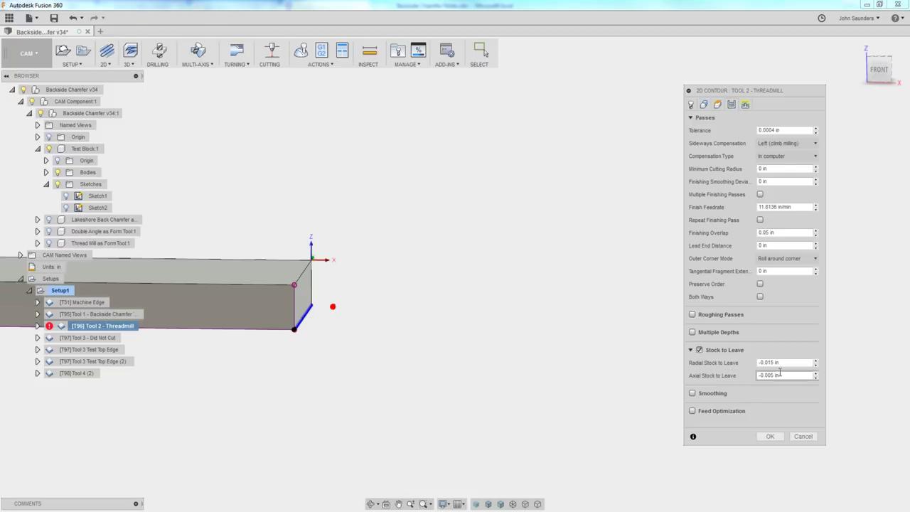
mouse_move(779, 362)
click(792, 436)
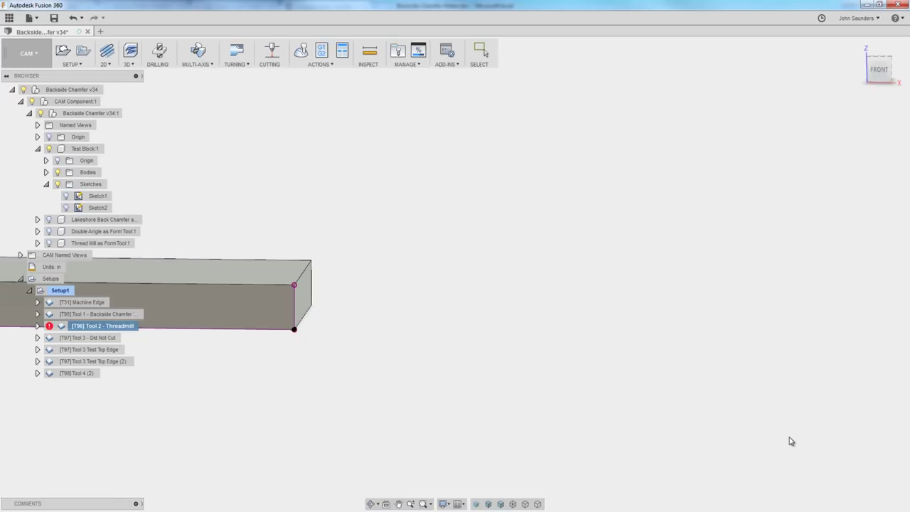
key(alt+s)
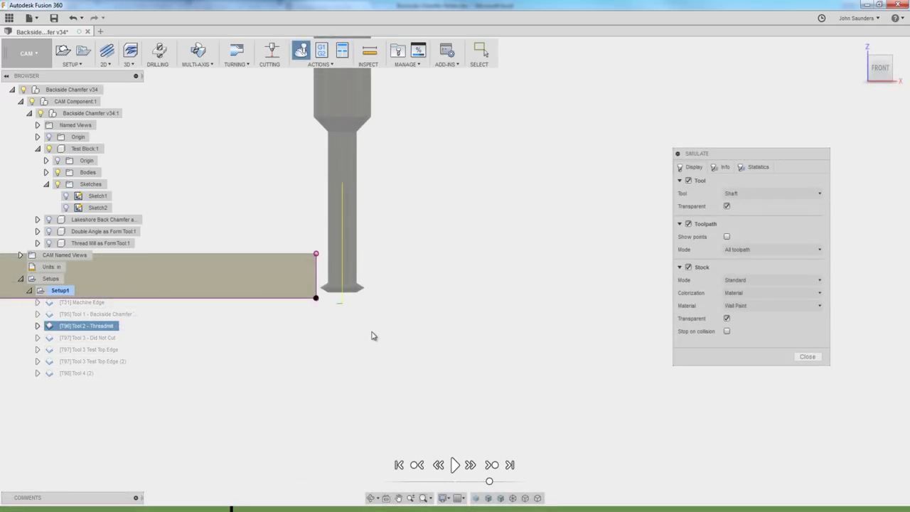
Step: Zoom in on the stock corner to inspect the Tool 2 chamfer cut, then close the simulation
scroll(306, 331, up, 10)
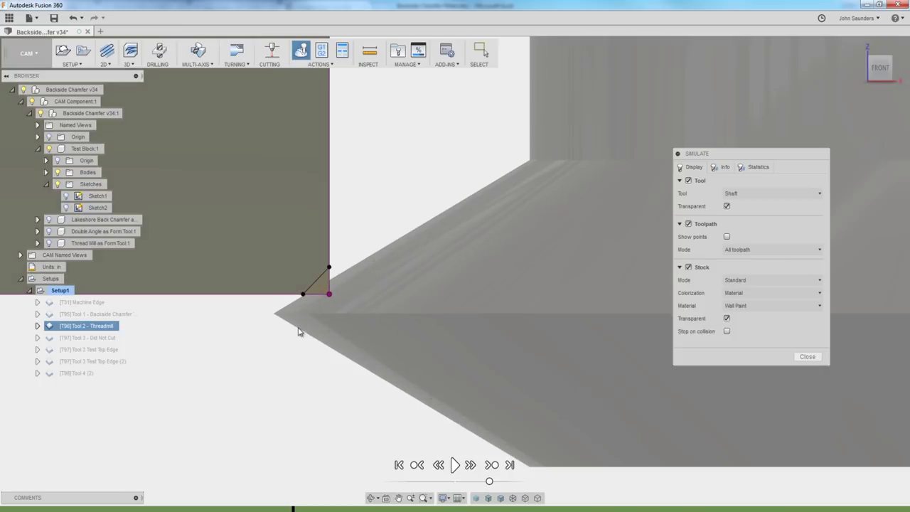
middle_drag(298, 331, 311, 406)
scroll(319, 370, up, 3)
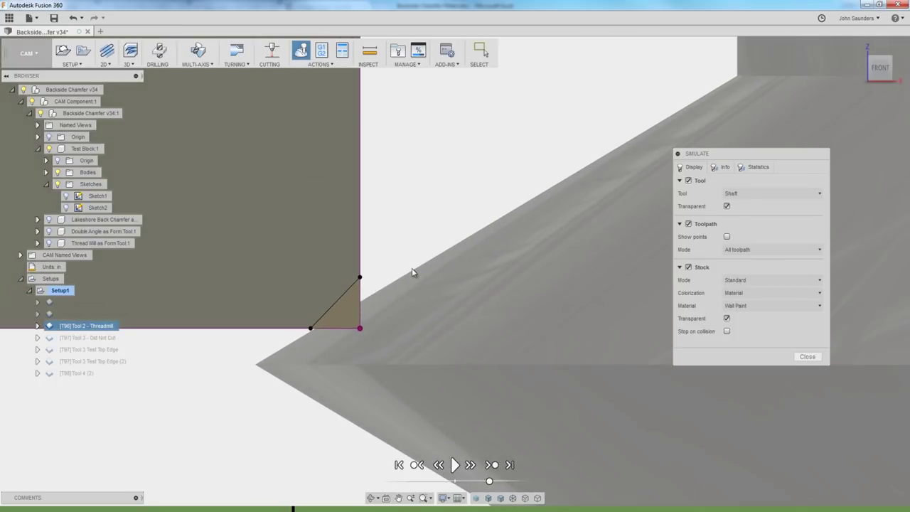
scroll(272, 371, up, 3)
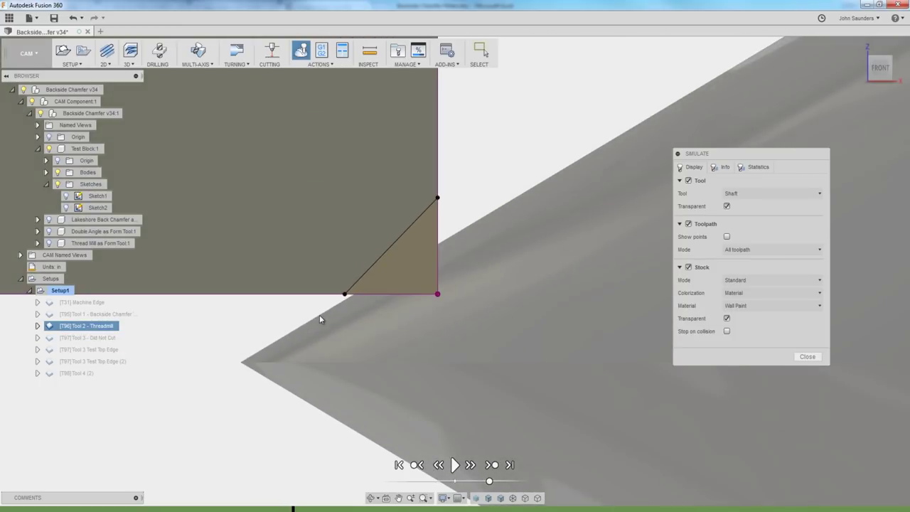
scroll(459, 277, down, 6)
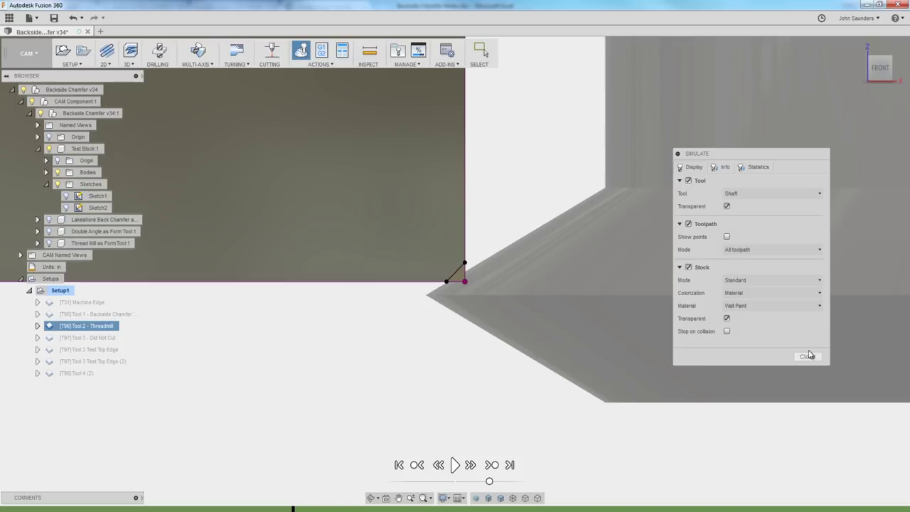
click(807, 356)
Step: Reopen the Tool 2 threadmill contour settings, dismiss them unchanged, and bring up the workspace list
click(92, 314)
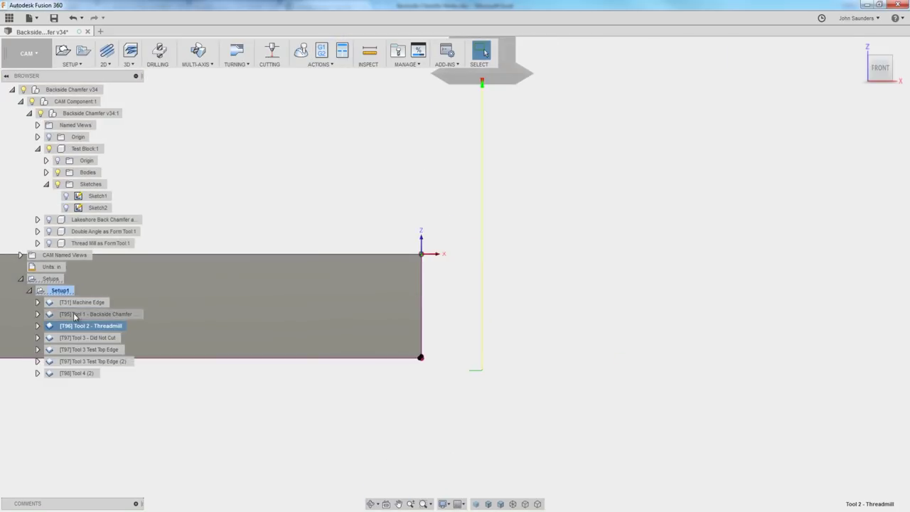
right_click(80, 328)
click(113, 51)
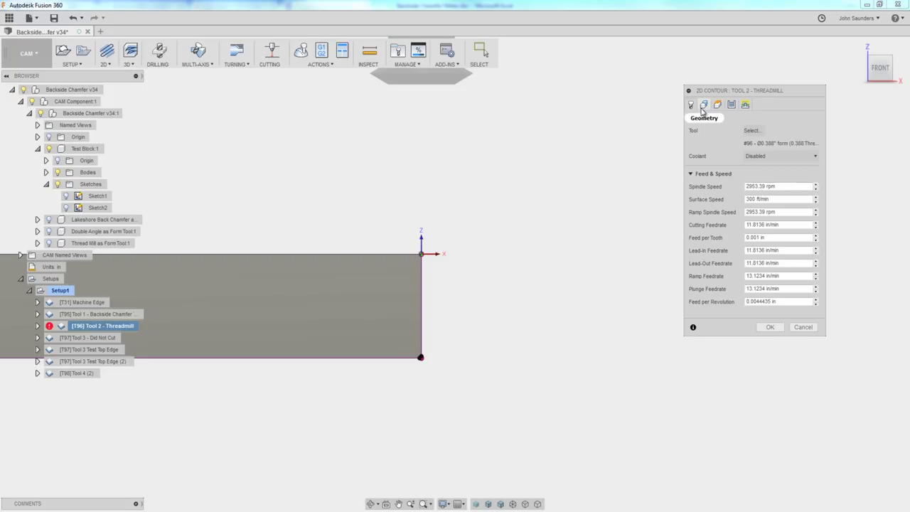
click(802, 327)
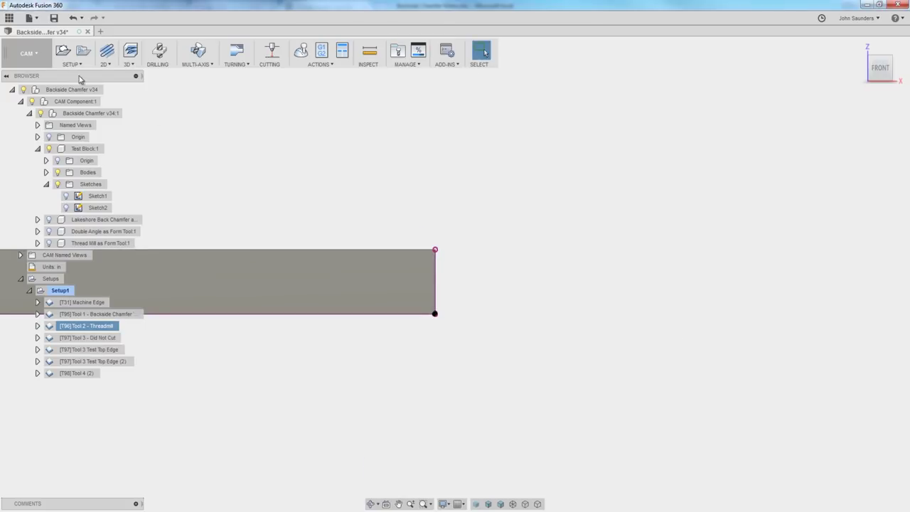
click(25, 55)
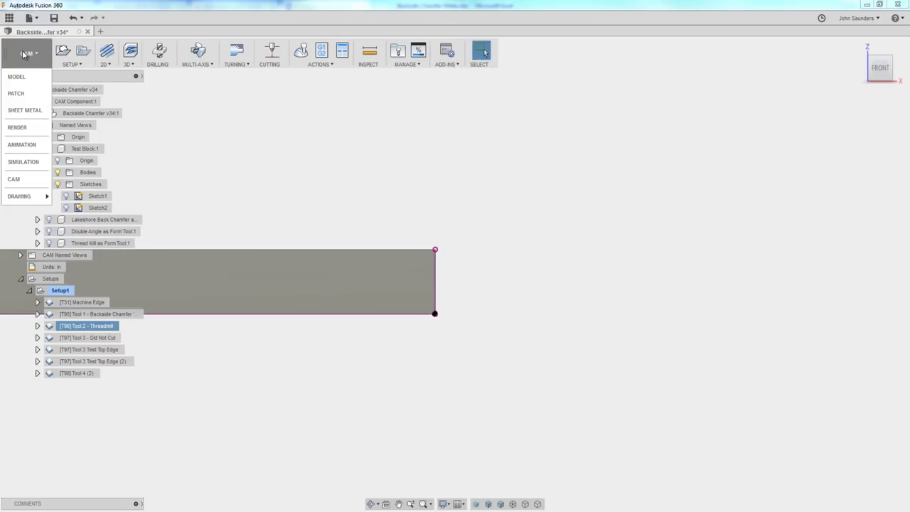
Step: In the Design workspace, activate the Thread Mill as Form Tool component and edit its profile sketch
click(30, 77)
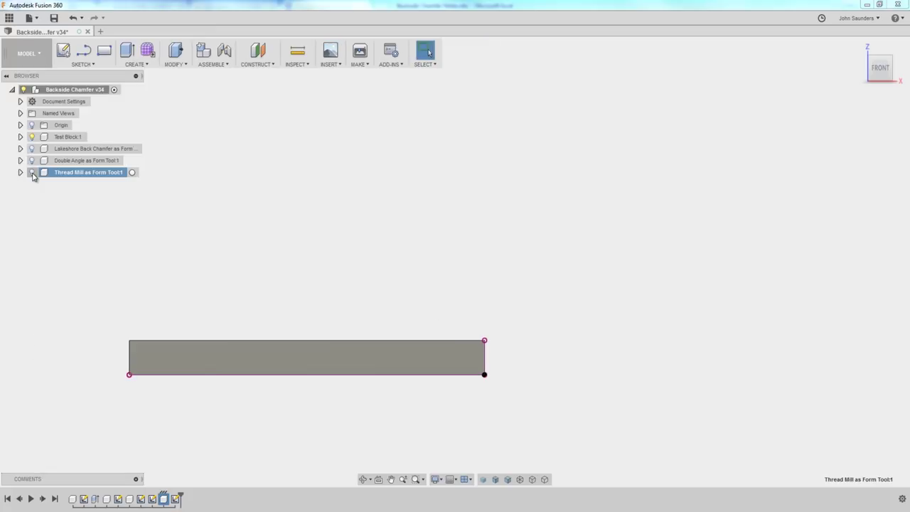
click(31, 173)
click(132, 172)
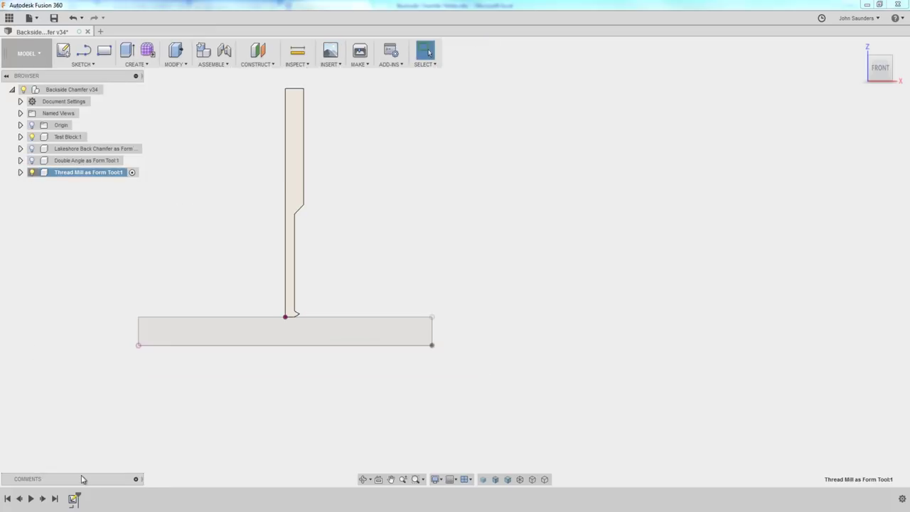
right_click(74, 498)
click(95, 399)
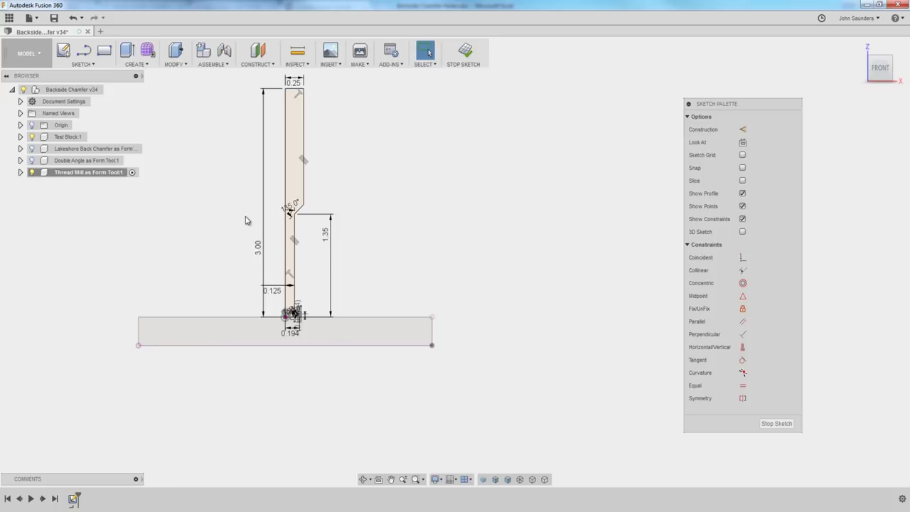
Step: Inspect the sketch's 0.194 width dimension without changing it
scroll(246, 221, up, 5)
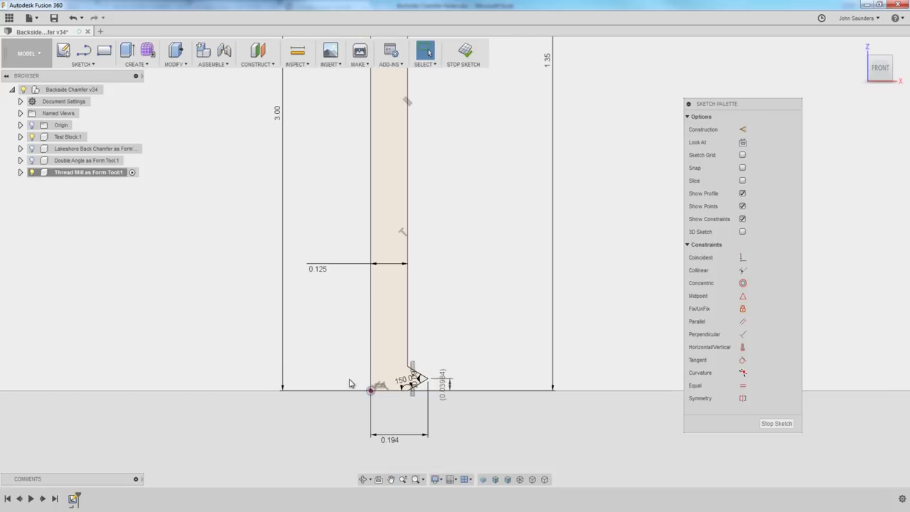
scroll(424, 439, up, 3)
mouse_move(369, 446)
mouse_down()
mouse_move(384, 294)
mouse_move(384, 418)
mouse_up()
double_click(387, 416)
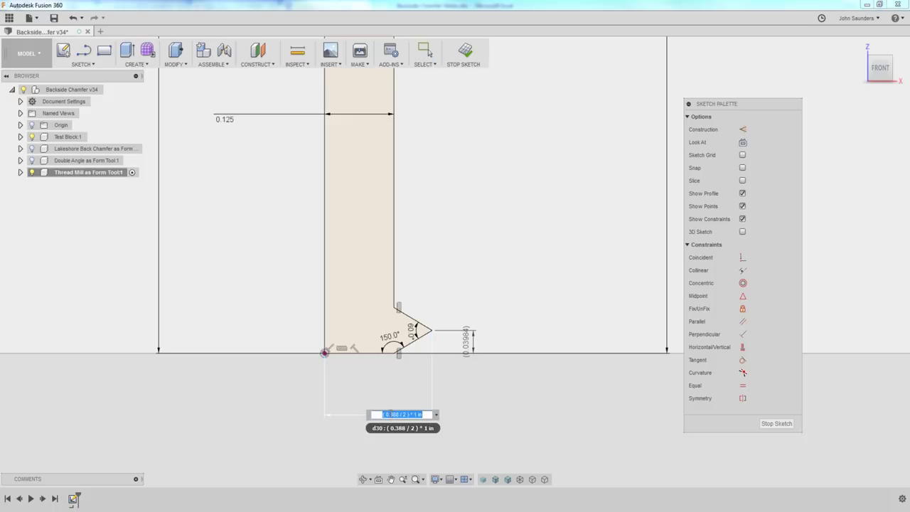
key(Return)
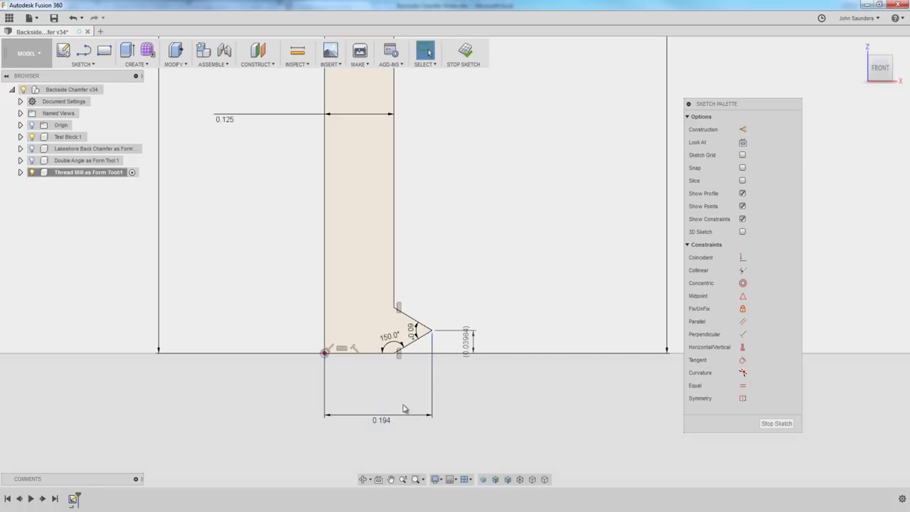
Step: Finish the profile sketch and return to the CAM workspace
scroll(412, 332, up, 3)
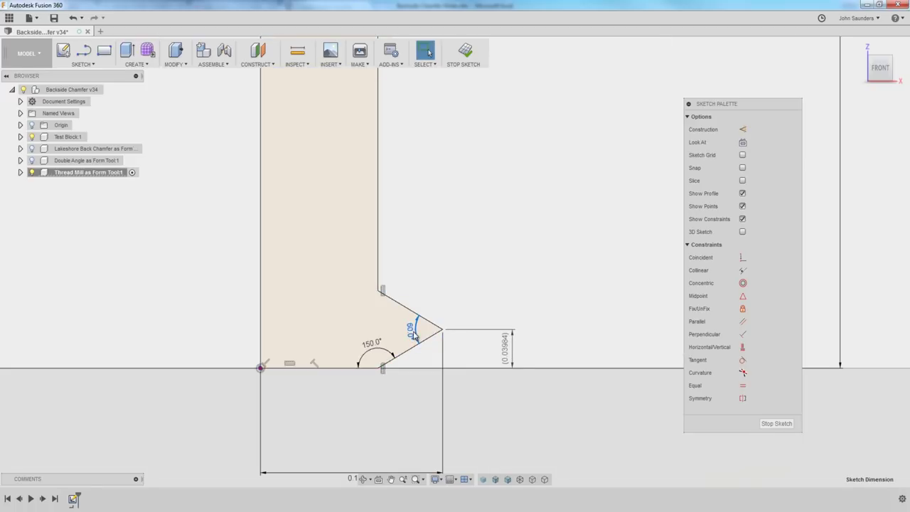
click(466, 51)
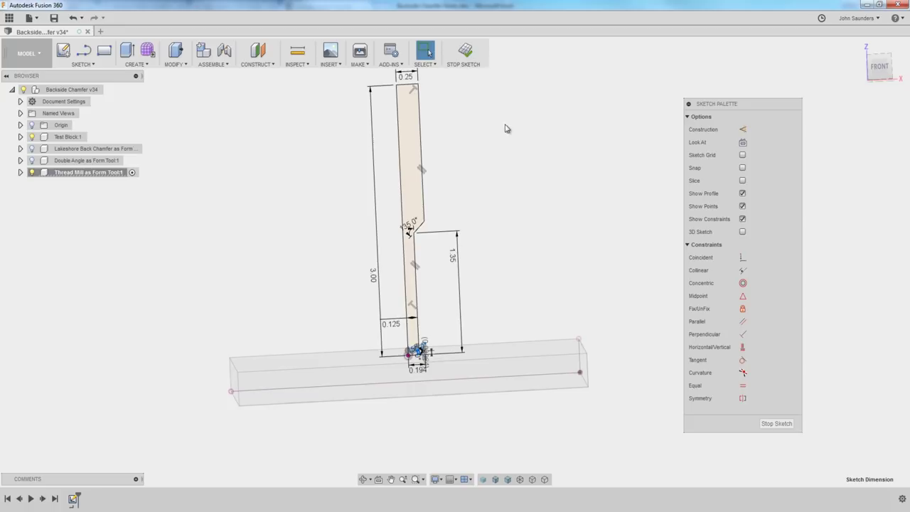
click(466, 52)
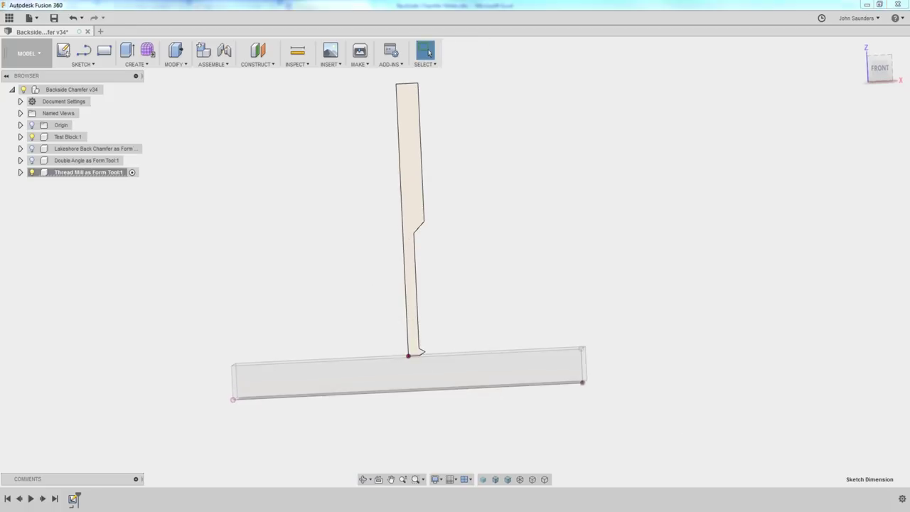
click(27, 54)
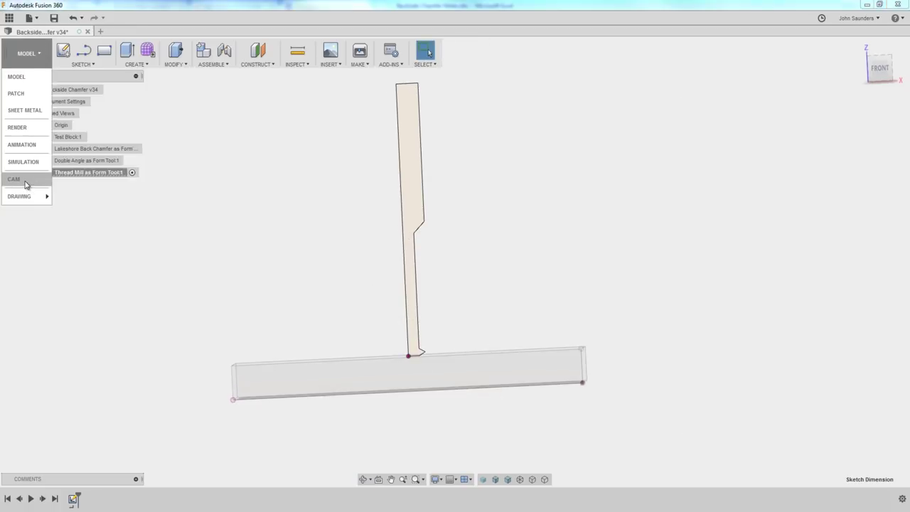
click(25, 182)
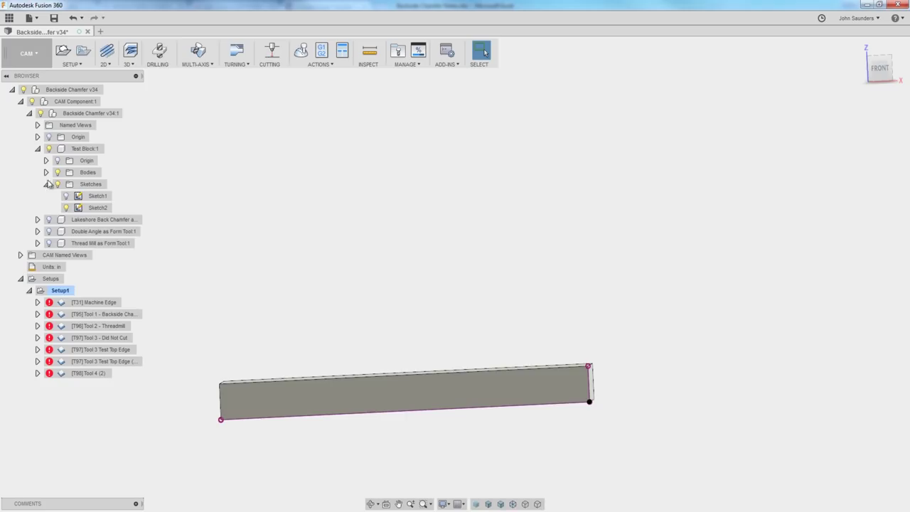
Step: Show the Thread Mill as Form Tool:1 body and start a Form Mill definition
click(50, 244)
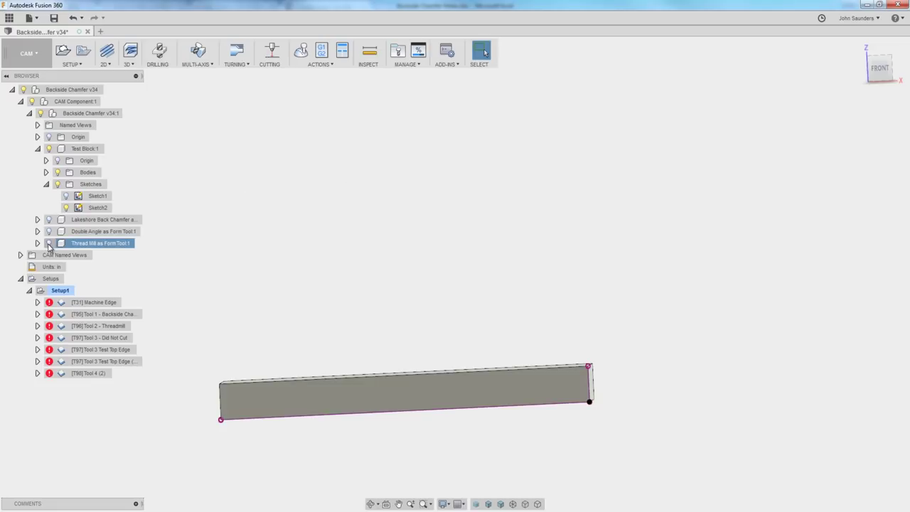
click(49, 244)
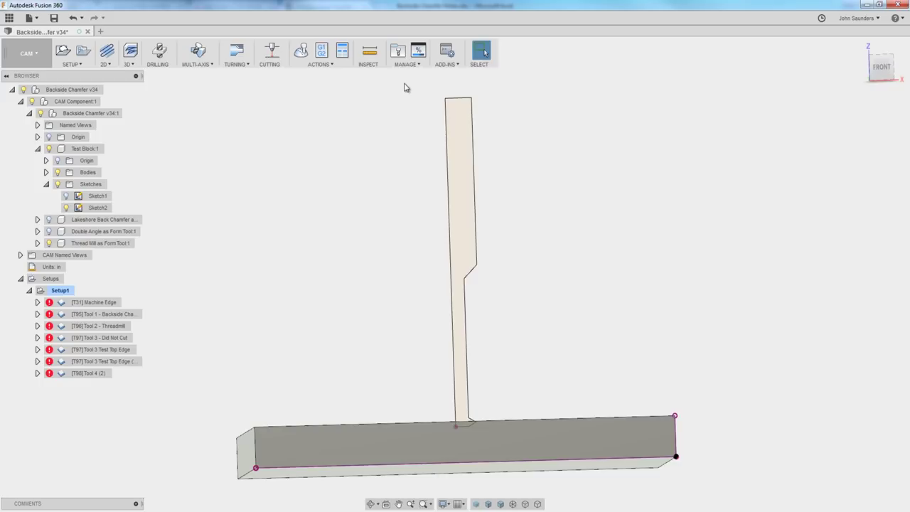
click(404, 65)
click(413, 78)
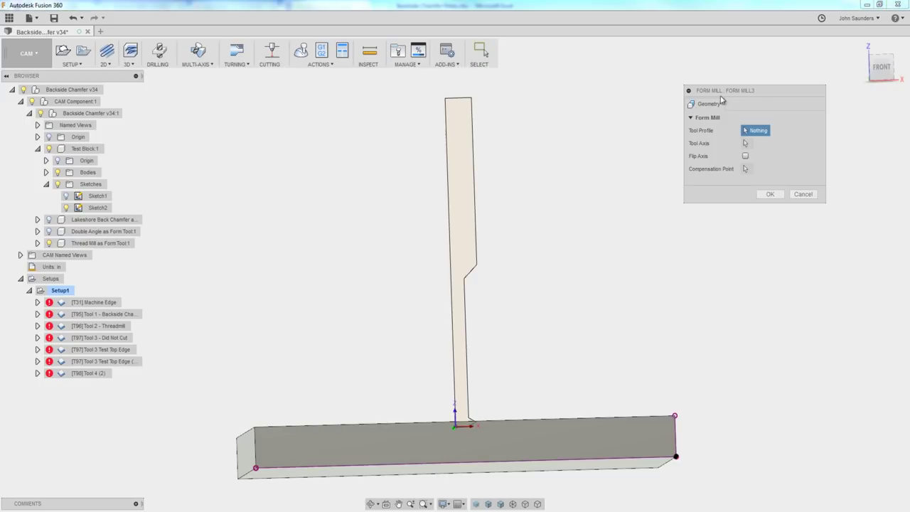
drag(754, 92, 675, 93)
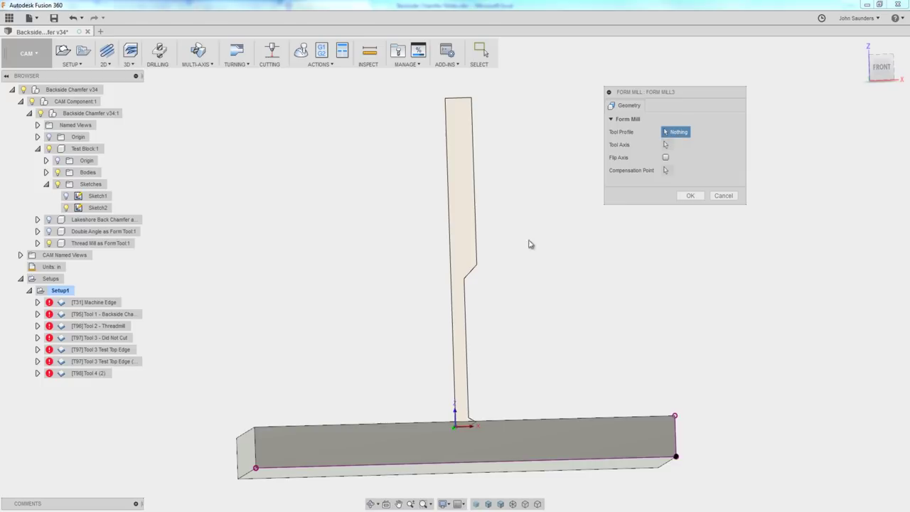
scroll(481, 285, up, 8)
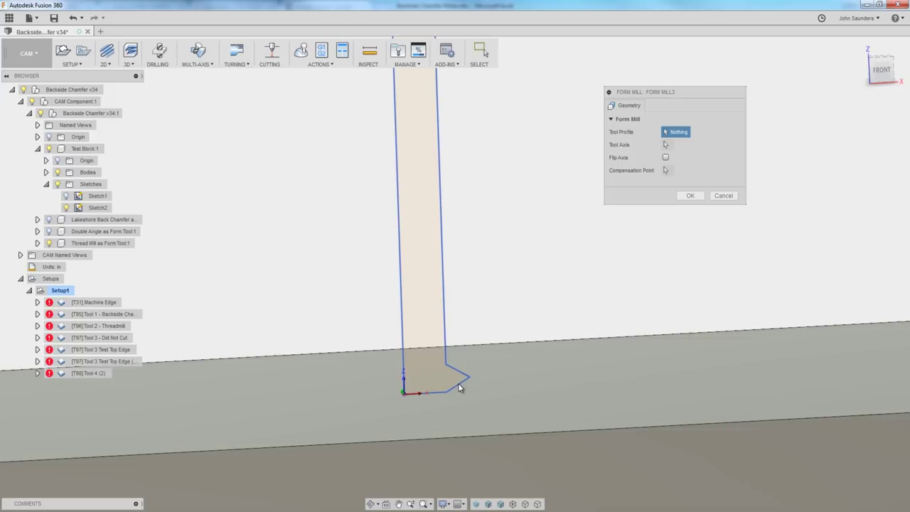
Step: Pick the tool's sketch outline as profile, an edge segment as the axis, and flip the axis
click(459, 387)
scroll(516, 241, down, 5)
scroll(519, 264, down, 3)
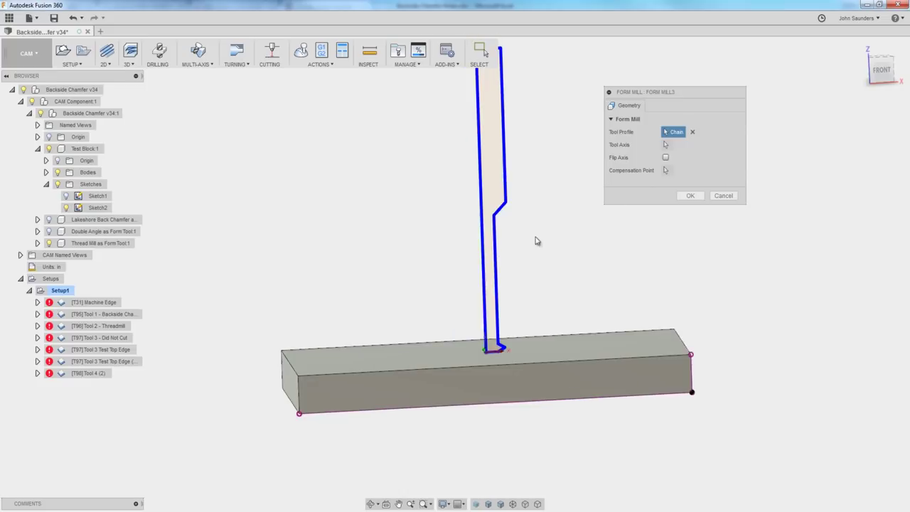
click(667, 145)
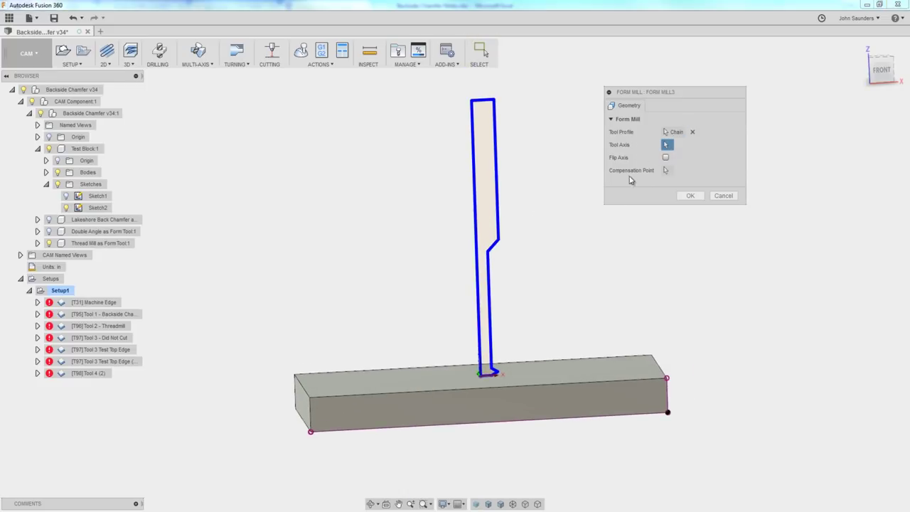
click(478, 300)
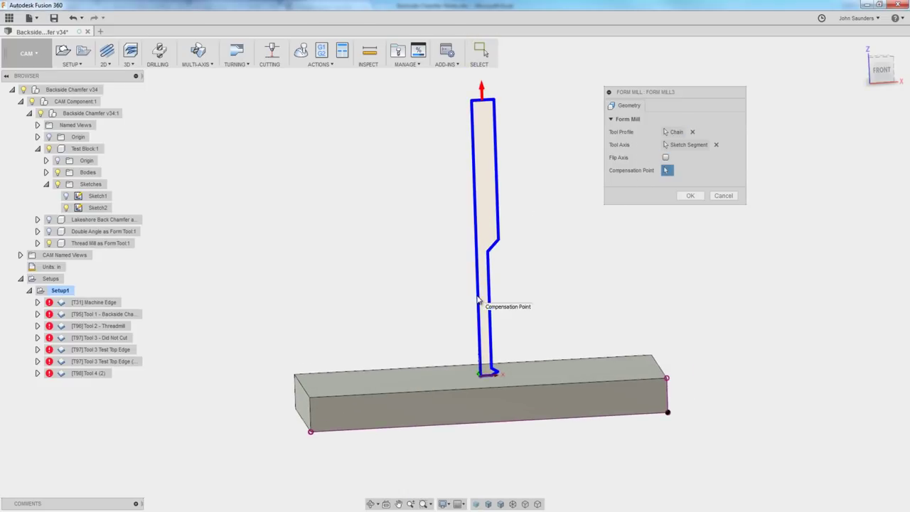
scroll(526, 152, down, 3)
middle_drag(543, 113, 540, 157)
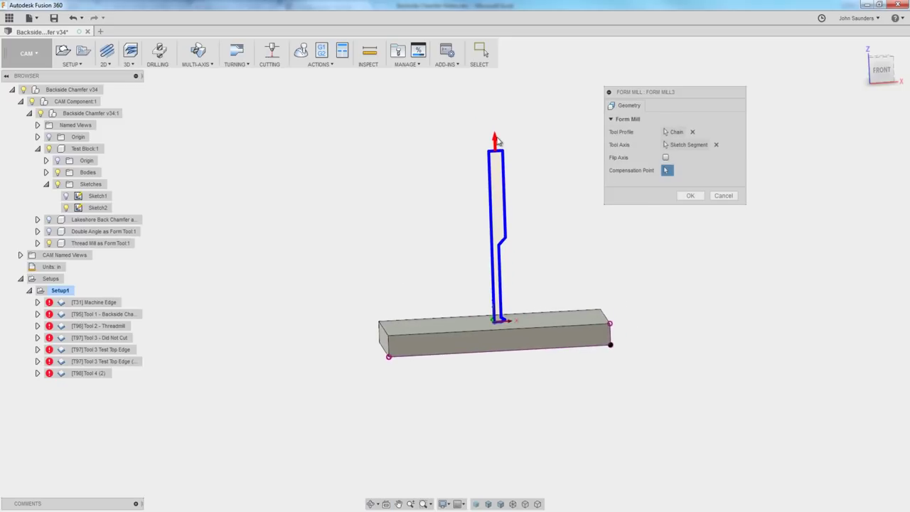
click(665, 157)
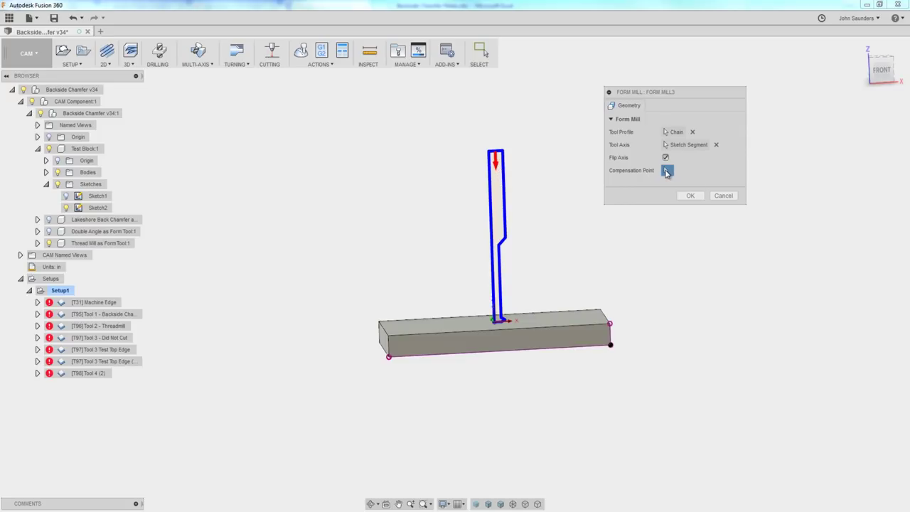
Step: Set the tool tip vertex as compensation point and confirm Form Mill3
scroll(534, 298, up, 5)
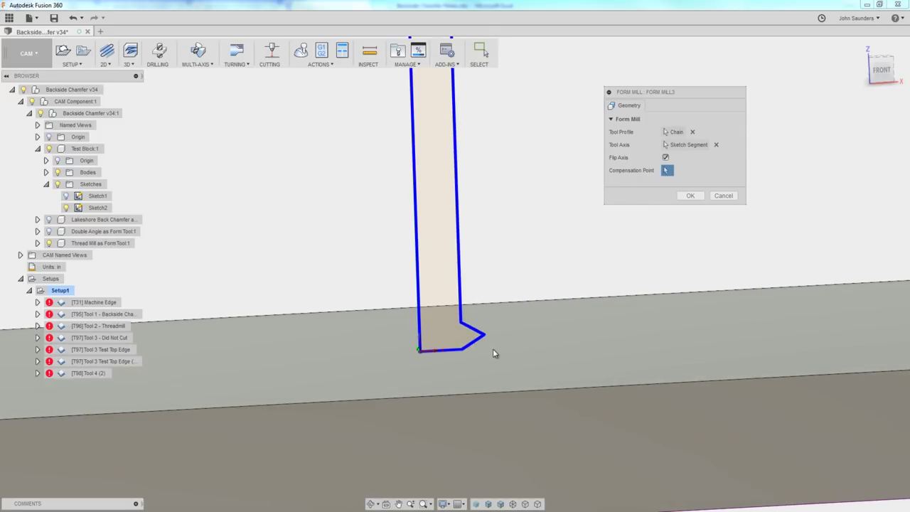
scroll(487, 333, up, 3)
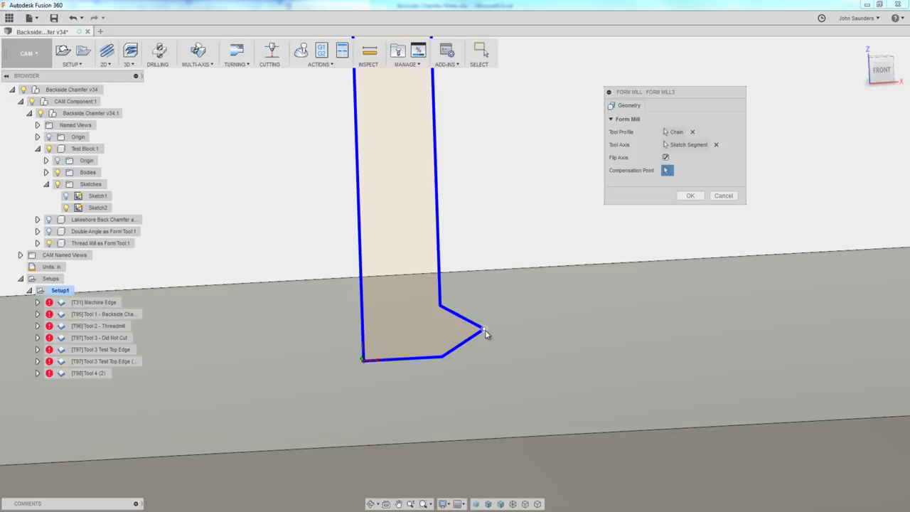
click(486, 332)
scroll(491, 328, down, 3)
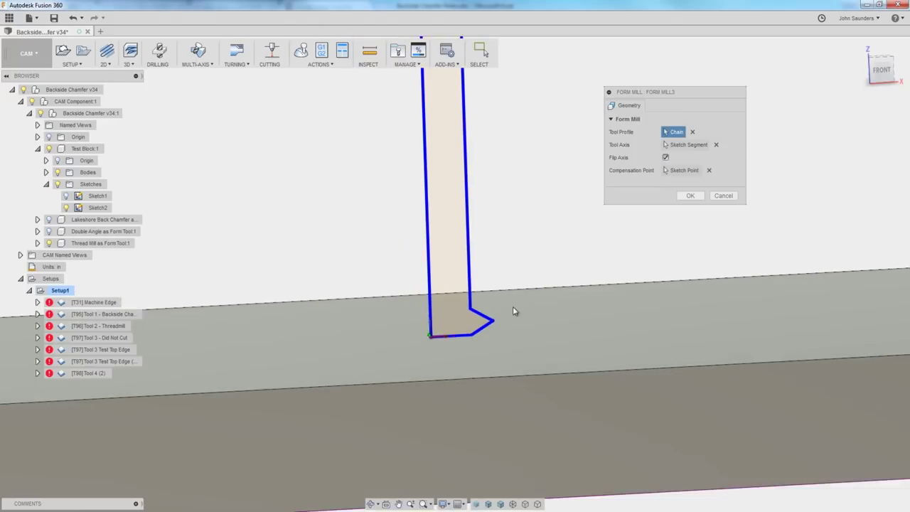
click(690, 199)
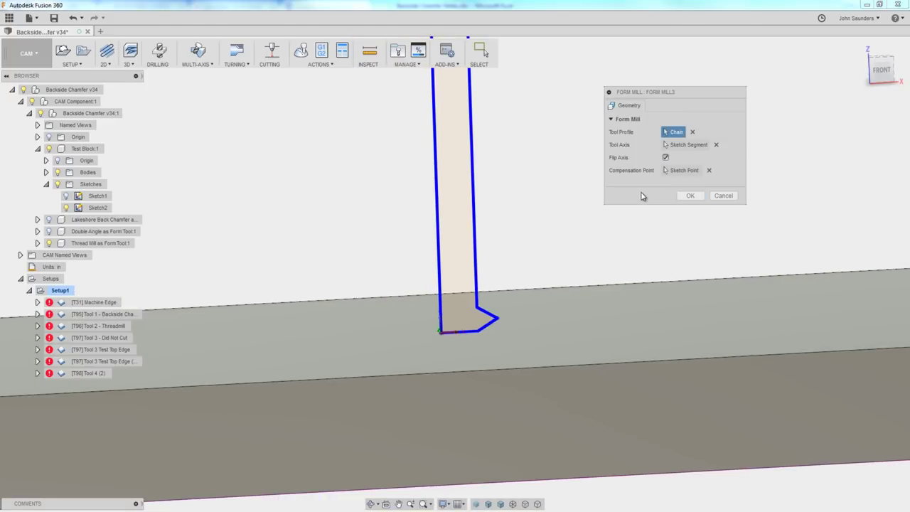
scroll(497, 329, up, 3)
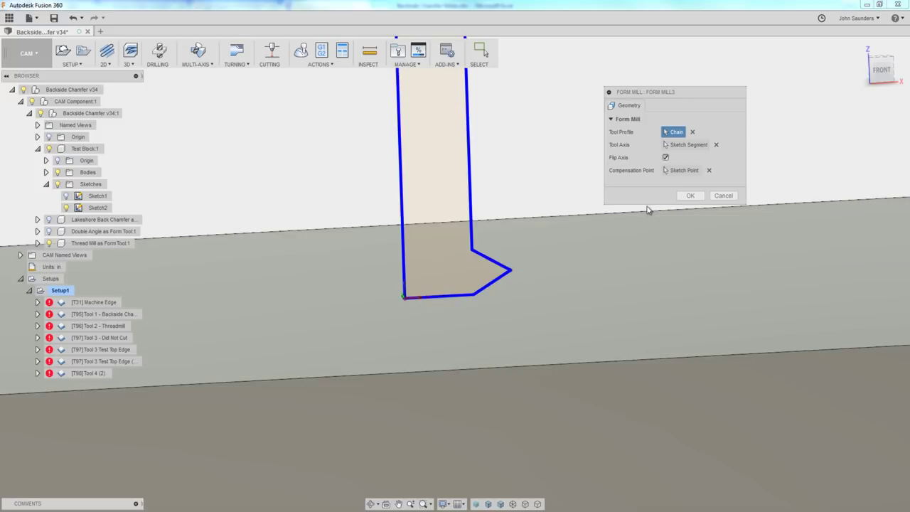
click(689, 195)
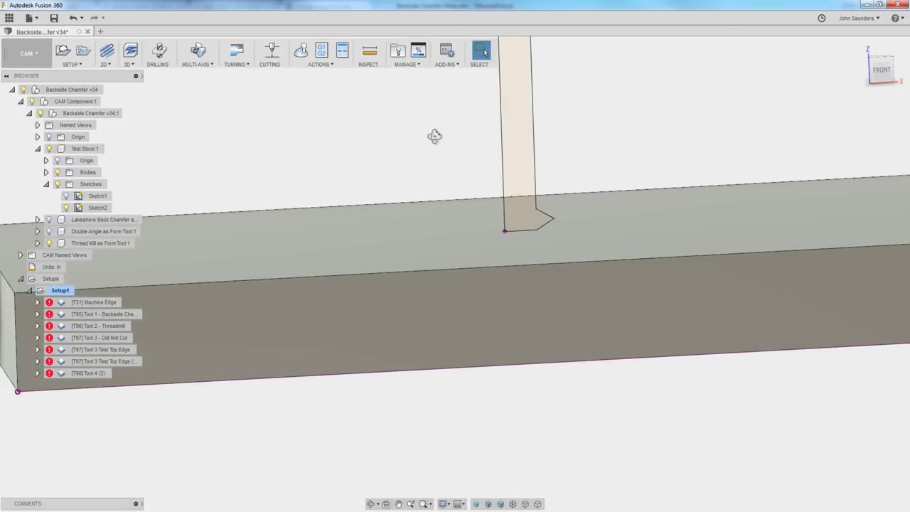
Step: In the tool library, review the form mill's cutter geometry: 0.0398372 in tip offset, 0.388 in diameter
click(407, 64)
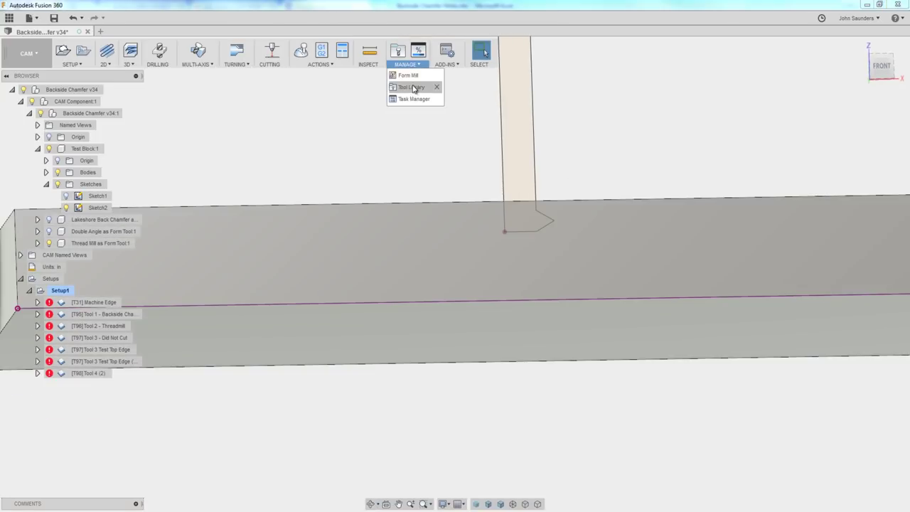
click(419, 90)
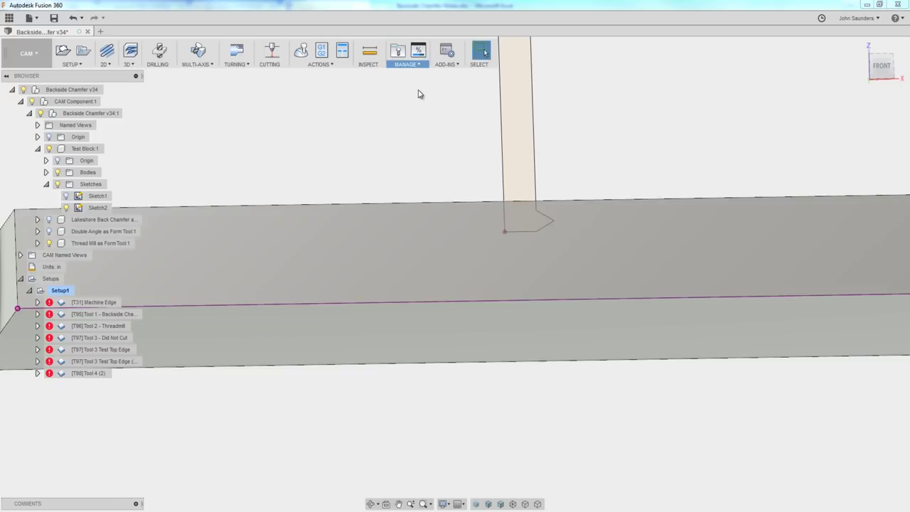
click(337, 274)
right_click(337, 273)
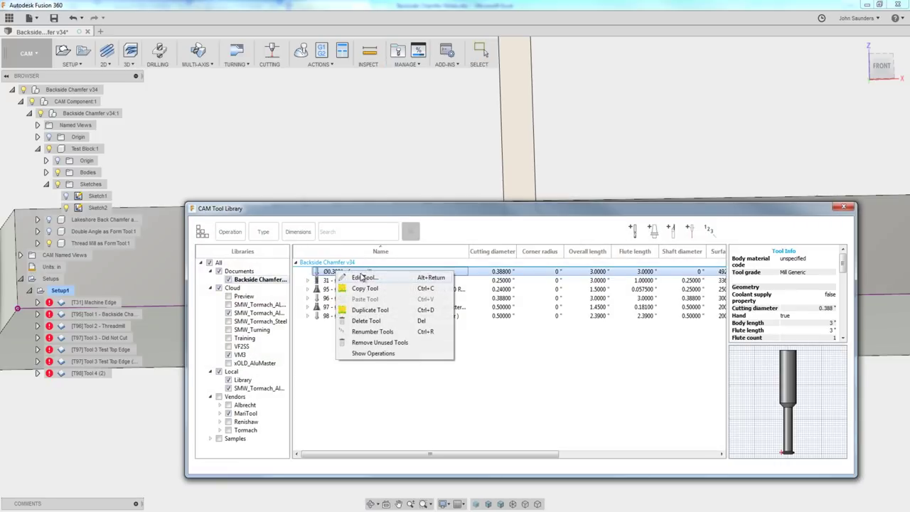
click(364, 280)
click(240, 104)
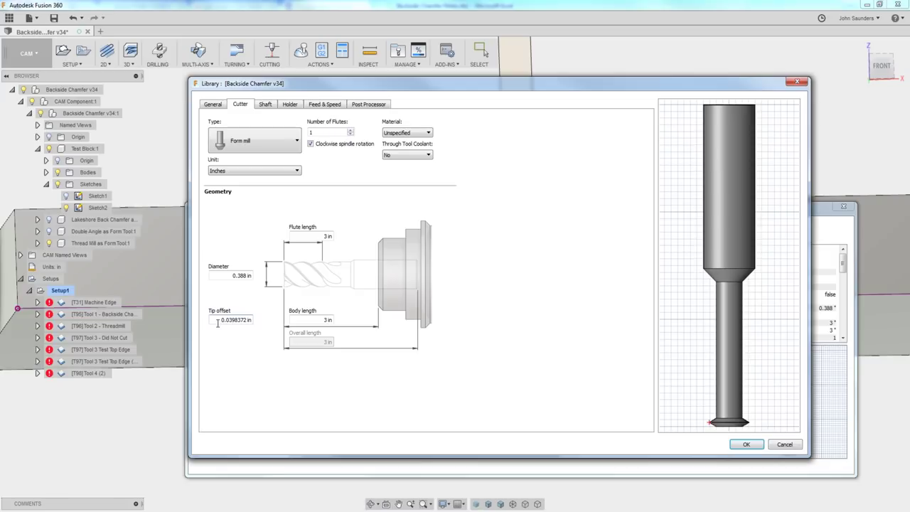
drag(217, 324, 267, 328)
drag(226, 275, 267, 282)
Step: Discard the tool edits, close the tool library, and select Setup1
click(784, 448)
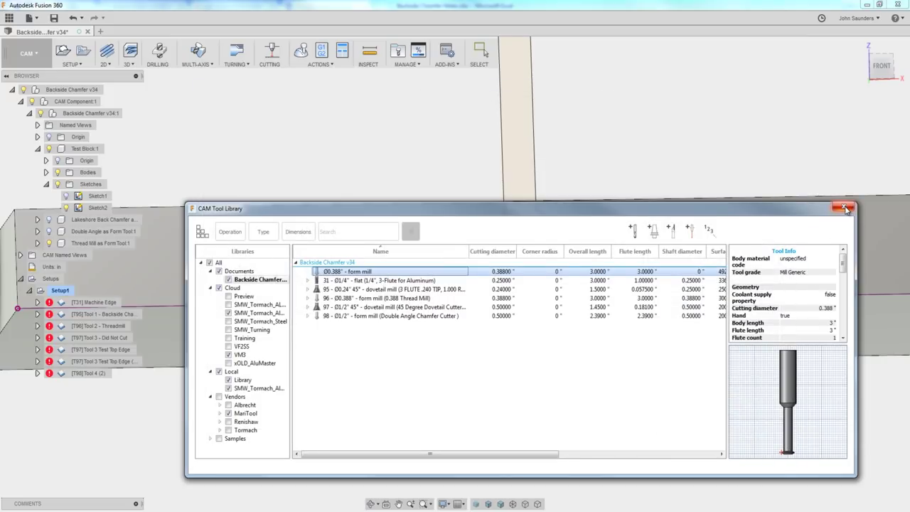
click(845, 208)
scroll(609, 199, down, 5)
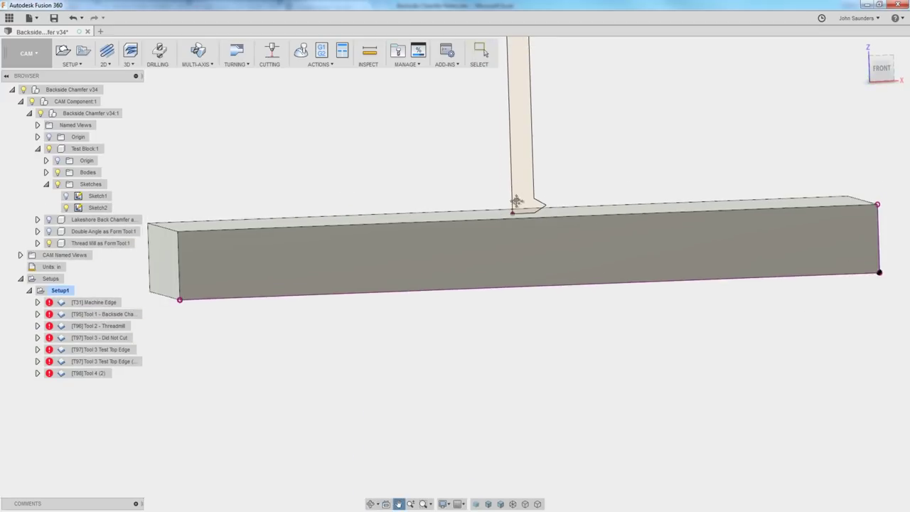
scroll(517, 201, up, 5)
click(54, 291)
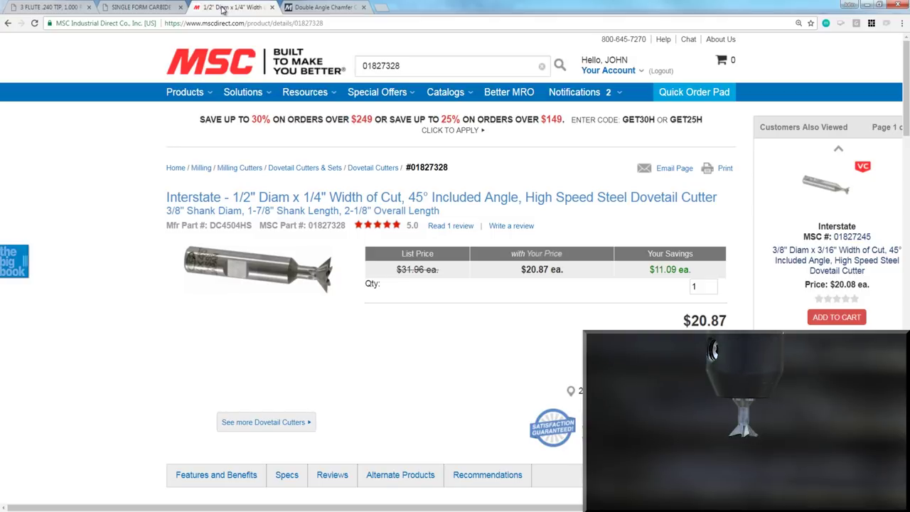
Step: View the zoomed photo of the Interstate 1/2" 45° dovetail cutter, then return to Fusion 360
mouse_move(311, 281)
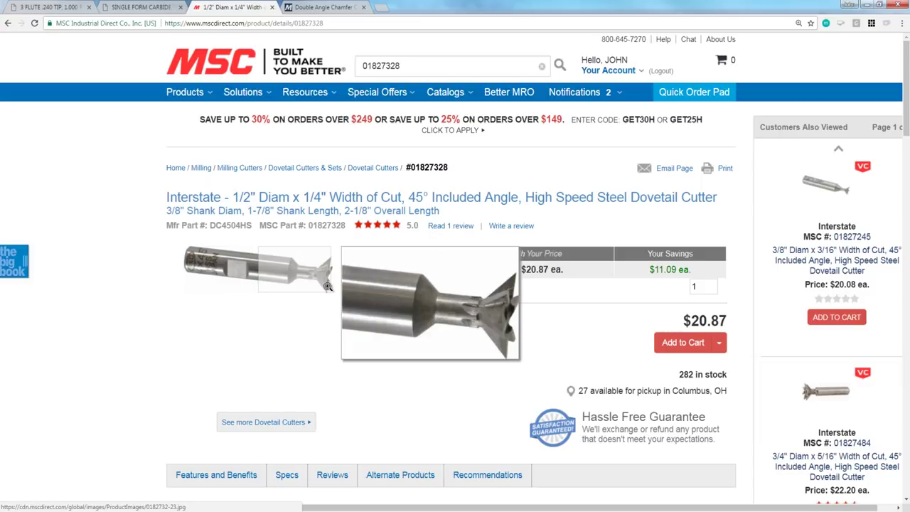
key(alt+Tab)
right_click(107, 339)
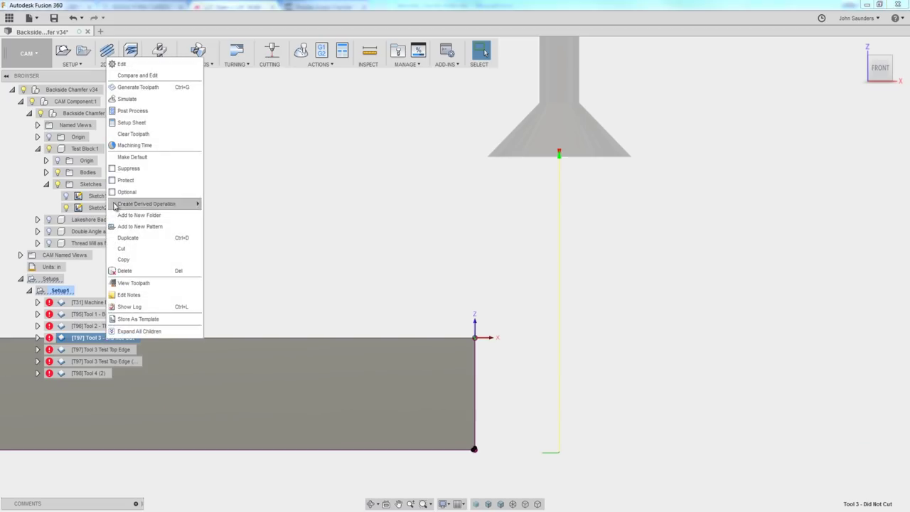
click(124, 62)
click(672, 132)
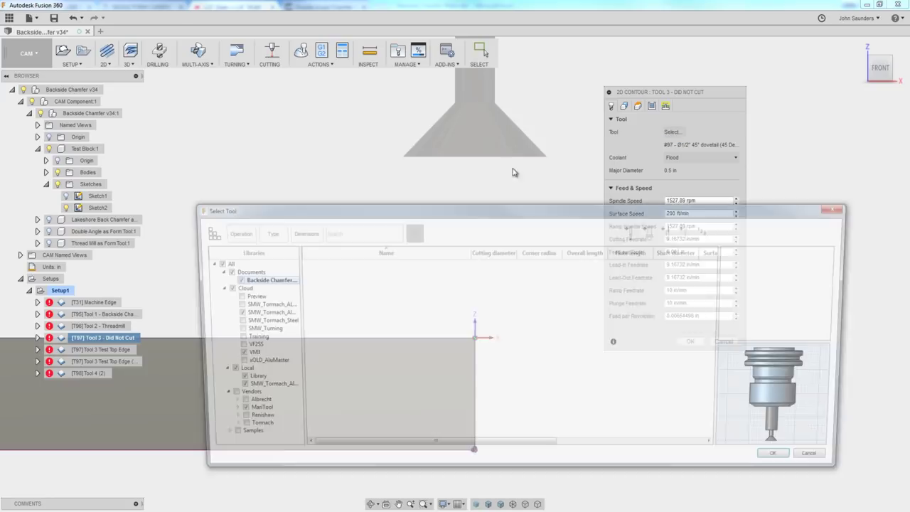
right_click(339, 311)
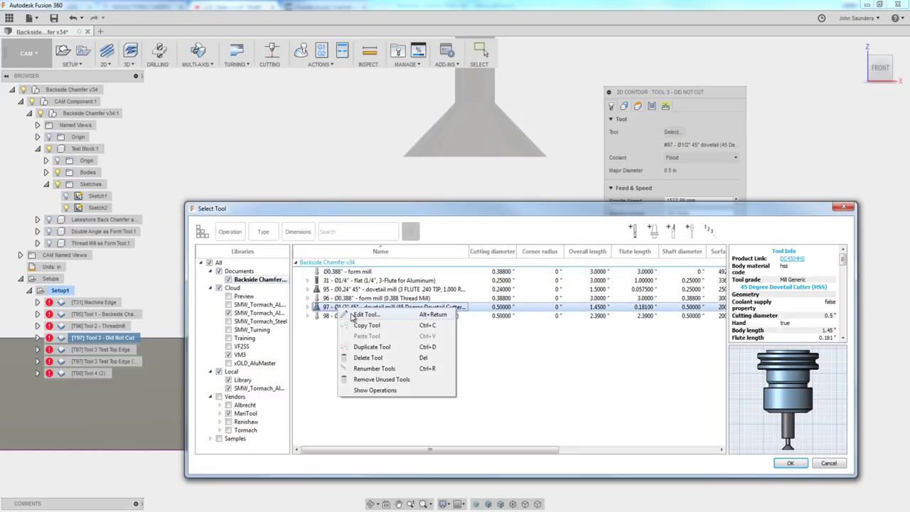
click(356, 313)
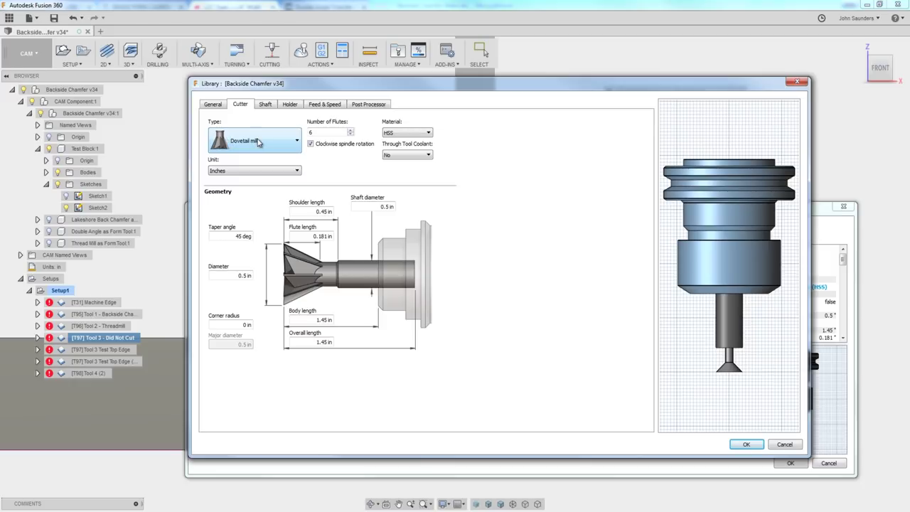
click(746, 444)
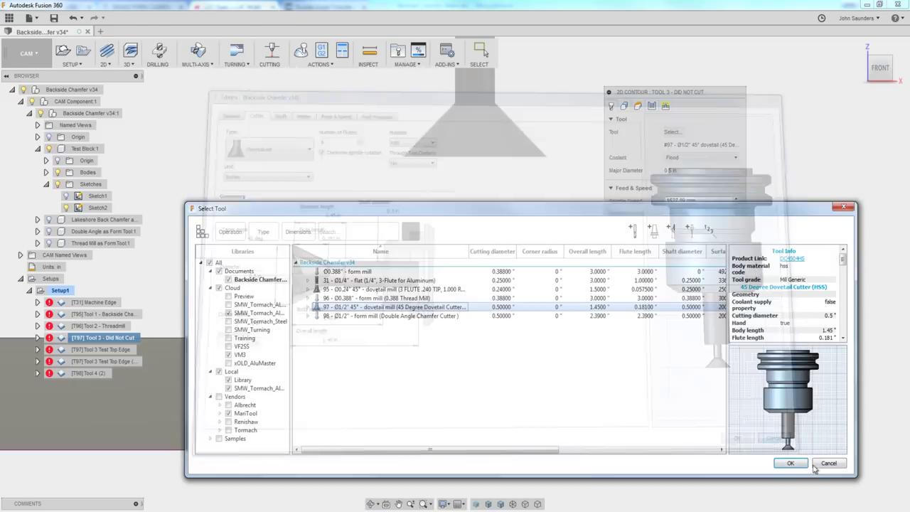
click(758, 455)
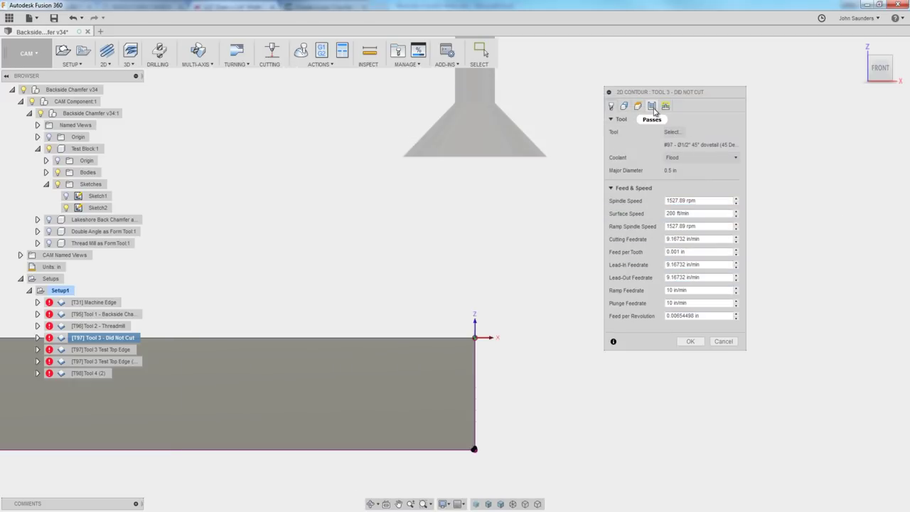
click(652, 106)
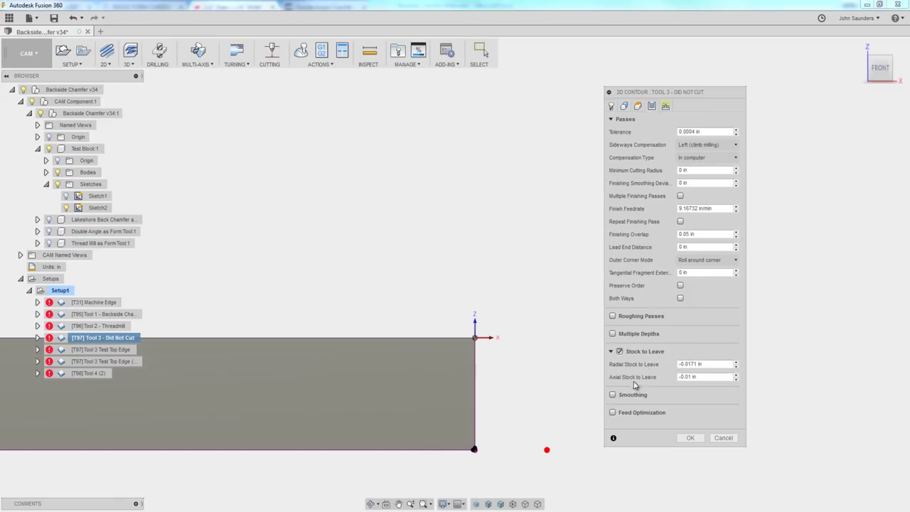
click(721, 437)
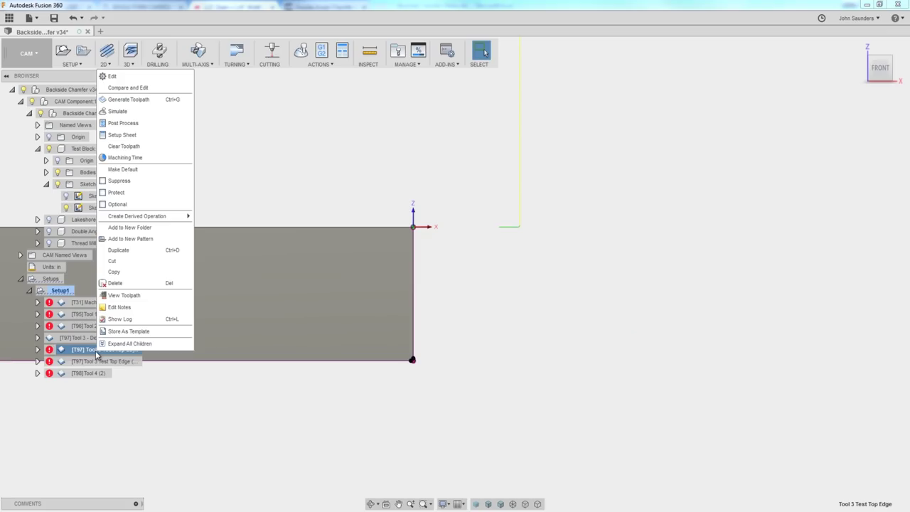
Step: Edit the Tool 3 Test Top Edge (2) contour and review its Geometry and Passes settings
click(96, 360)
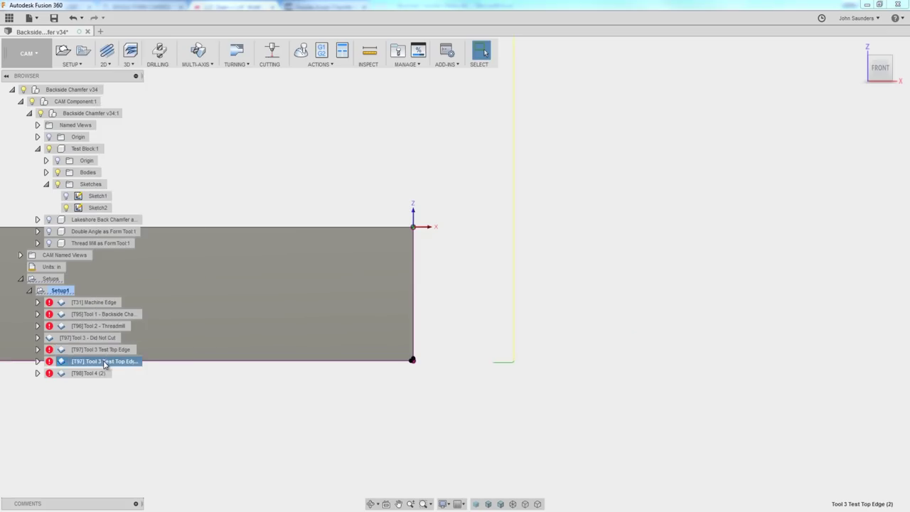
right_click(111, 351)
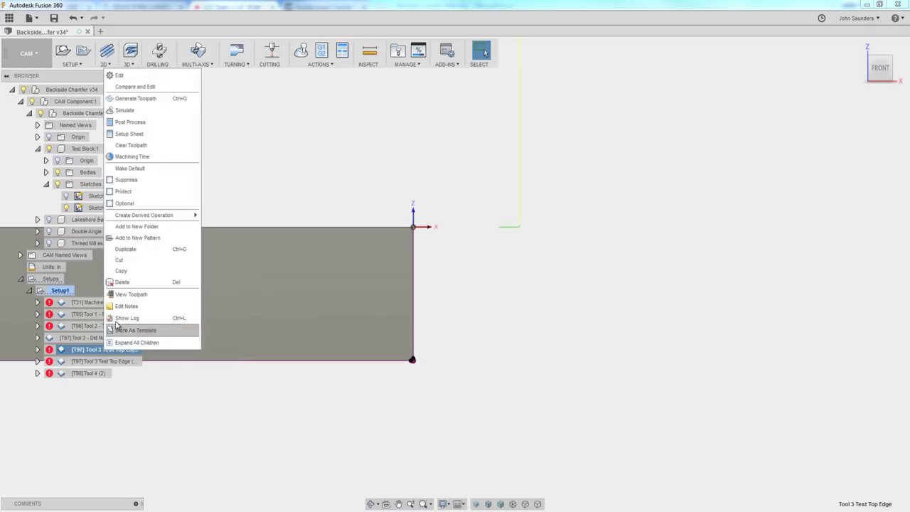
click(130, 75)
click(639, 105)
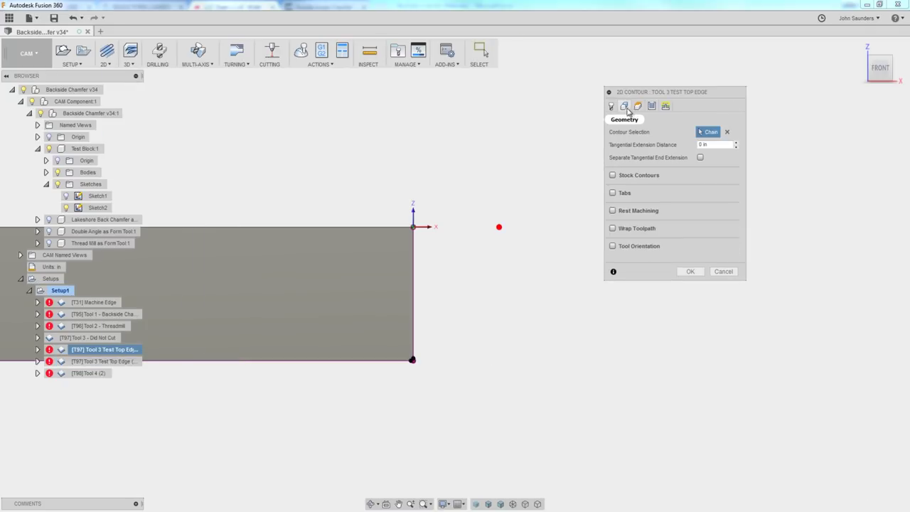
click(653, 106)
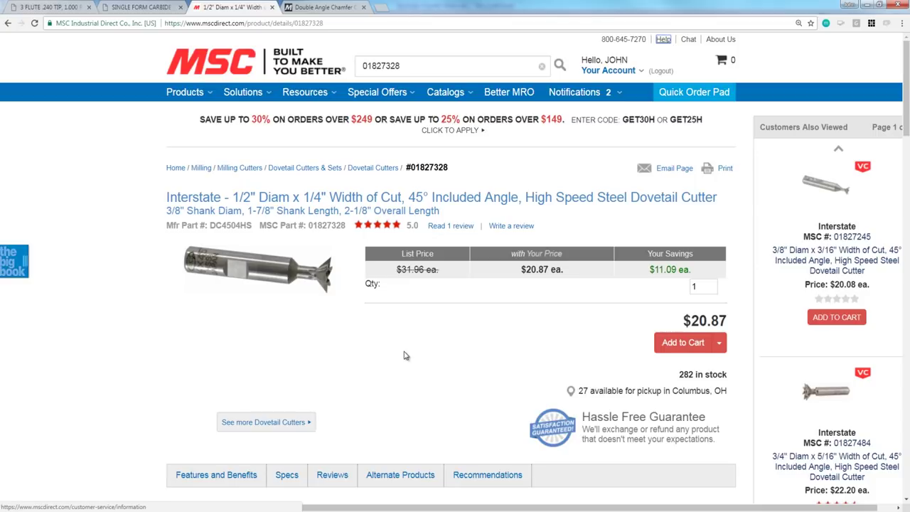
Step: Edit the Tool 3 - Did Not Cut contour and show the Radial Stock to Leave tooltip on Passes
mouse_move(256, 266)
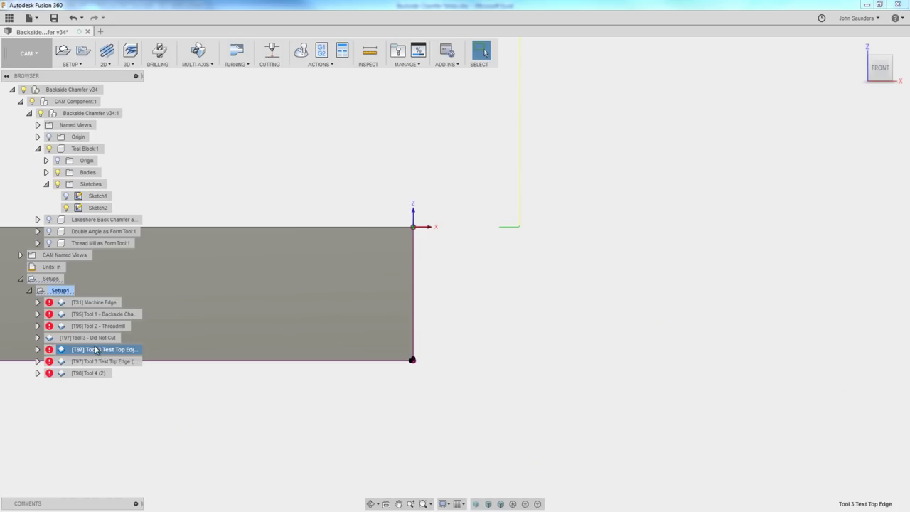
click(103, 361)
click(106, 338)
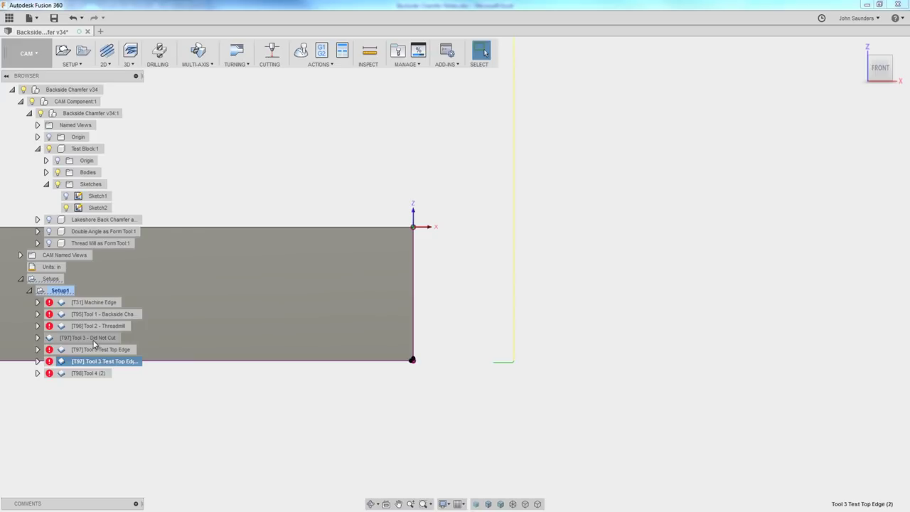
right_click(97, 341)
click(117, 65)
click(652, 107)
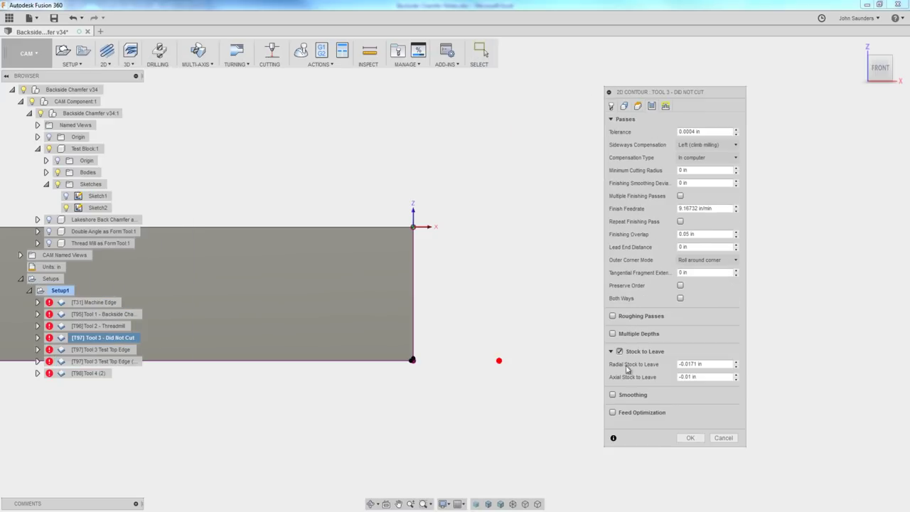
mouse_move(692, 365)
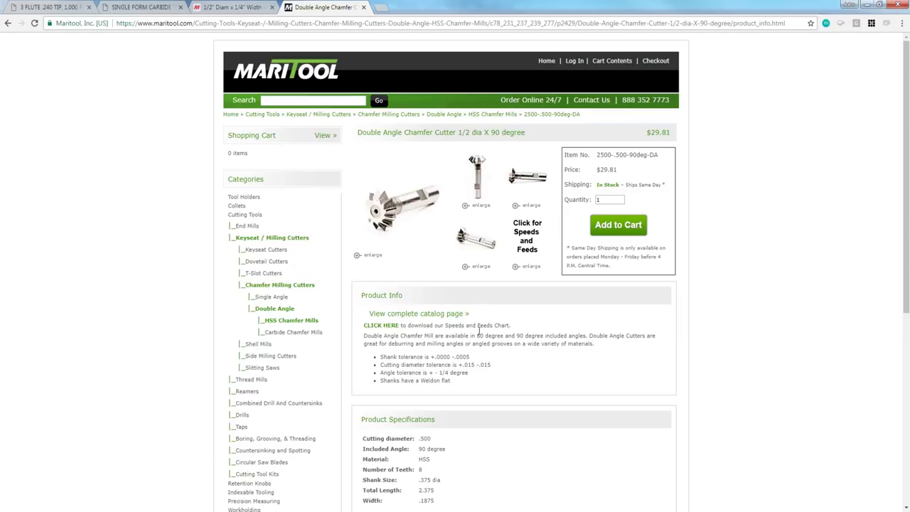
Step: Enlarge and close the Maritool 1/2 dia 90° chamfer cutter photo, then return to Fusion 360
click(482, 195)
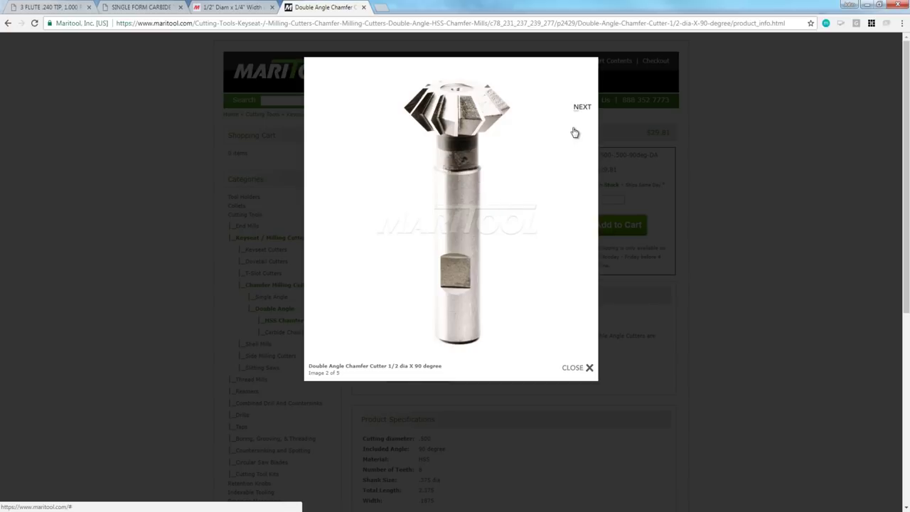
click(590, 368)
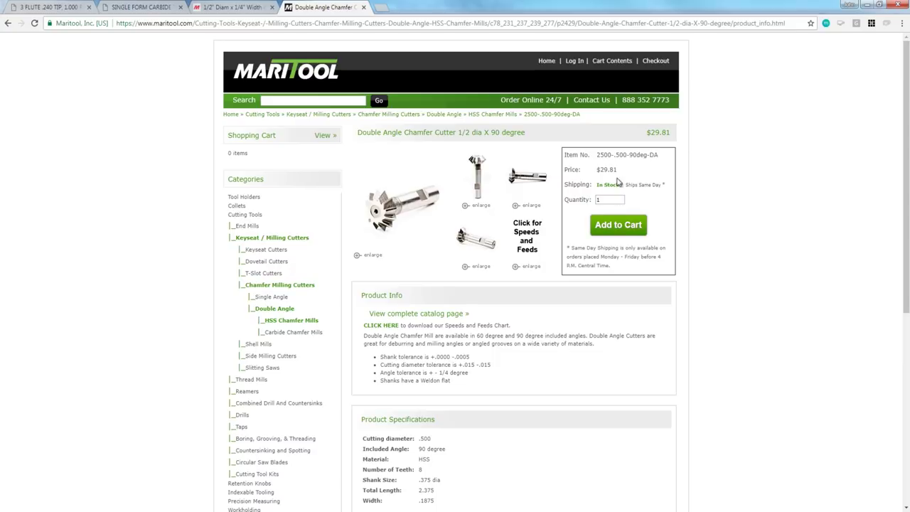
key(alt+Tab)
Step: Exit Pan and select the Tool 4 (2) contour to simulate it on the test block
scroll(234, 201, down, 2)
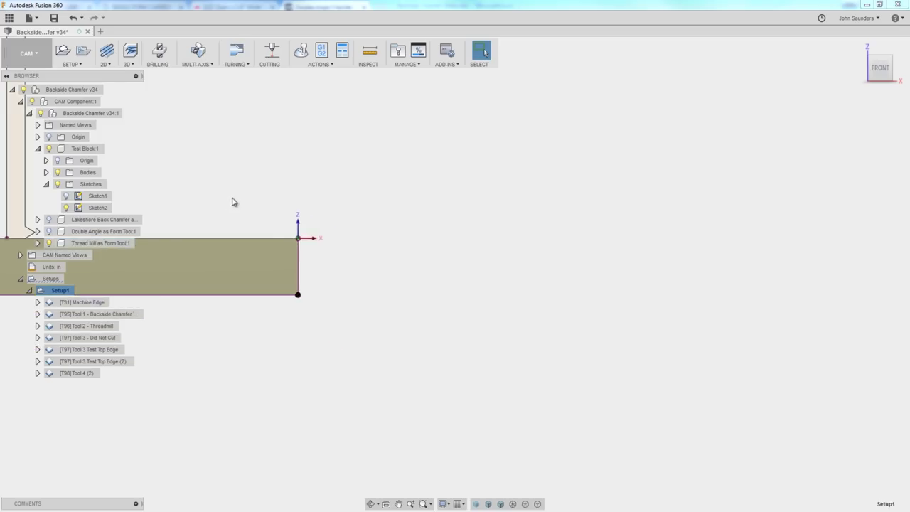
scroll(175, 299, up, 3)
key(Escape)
click(103, 243)
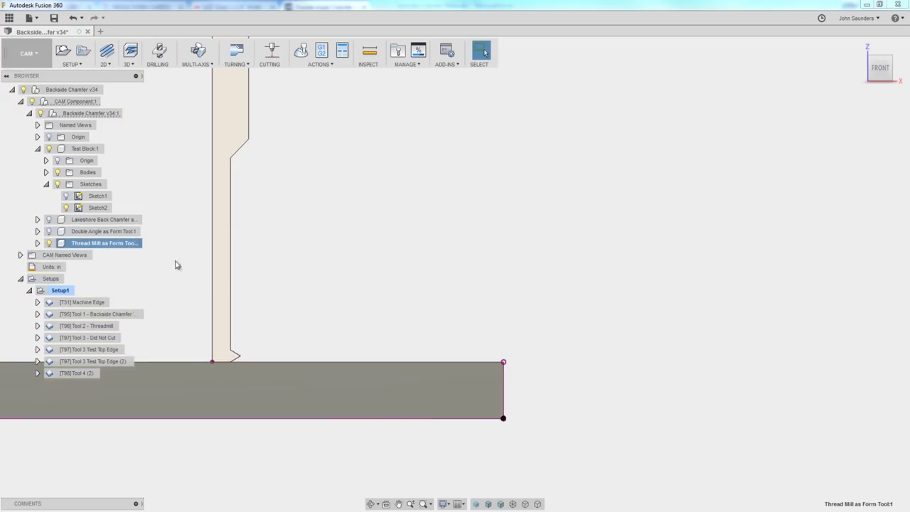
scroll(237, 211, down, 1)
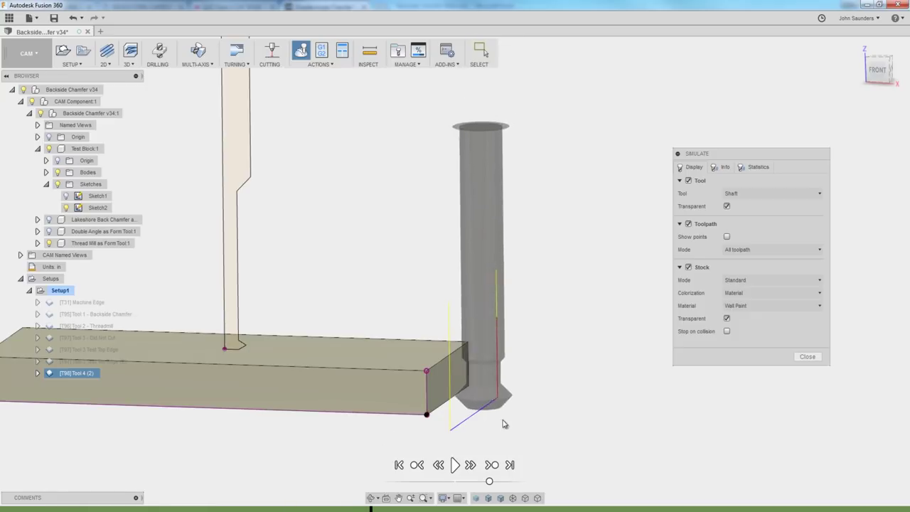
scroll(502, 365, up, 4)
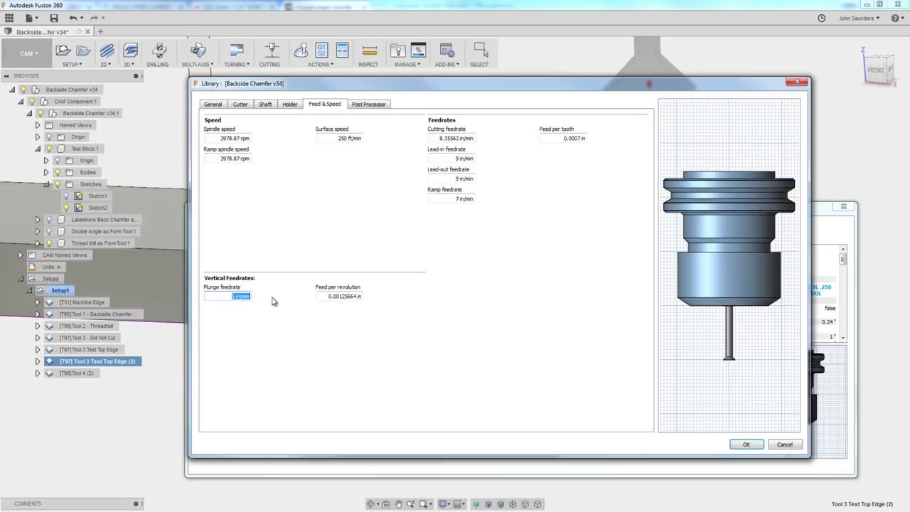
Step: Cancel the chamfer tool's edit after reviewing its 5 in/min plunge feedrate
click(782, 445)
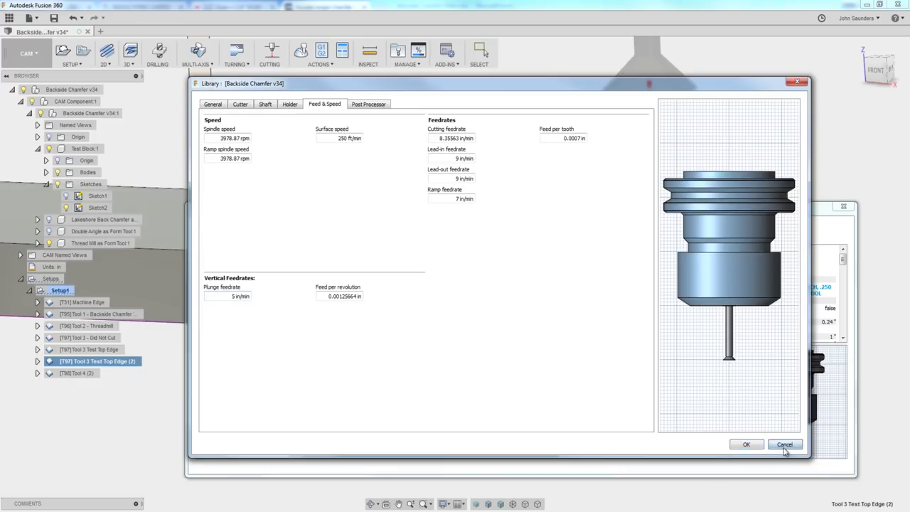